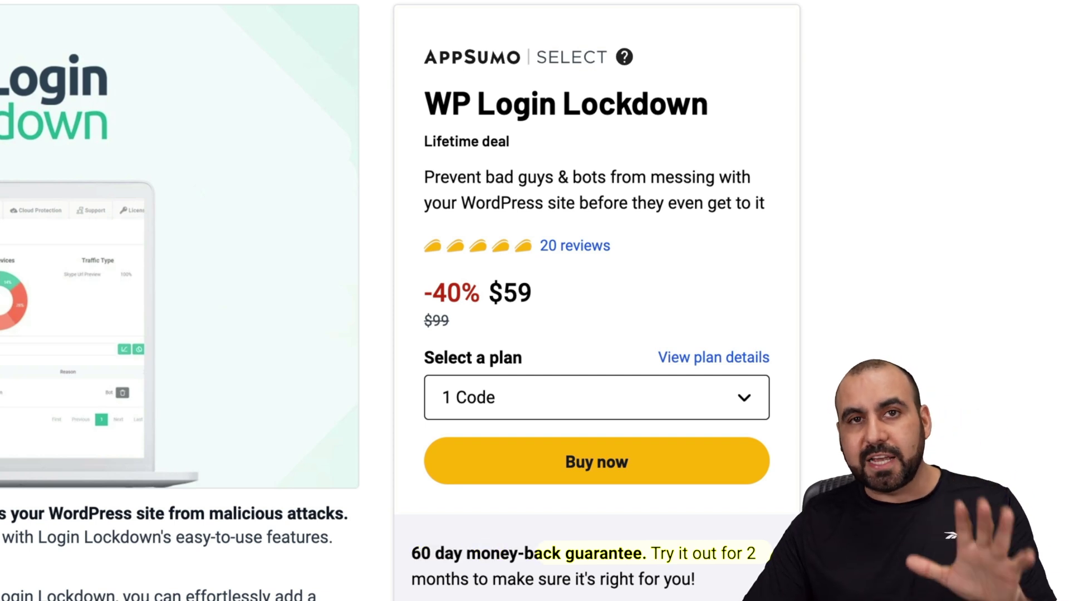
Scroll through the AppSumo WP Login Lockdown deal description before moving to Hostinger
scroll(389, 301, down, 10)
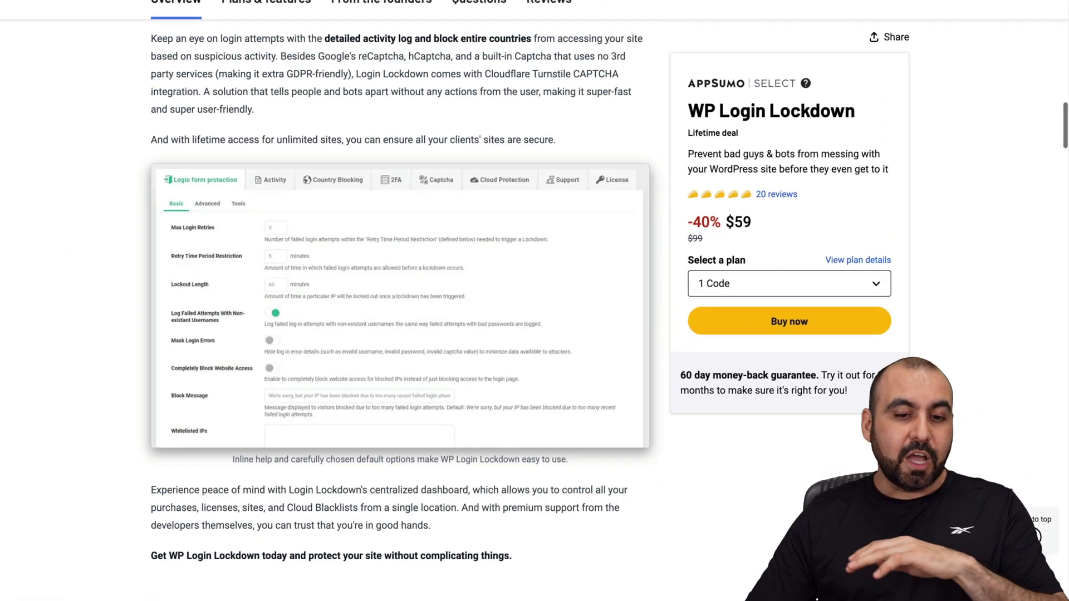
scroll(564, 215, down, 15)
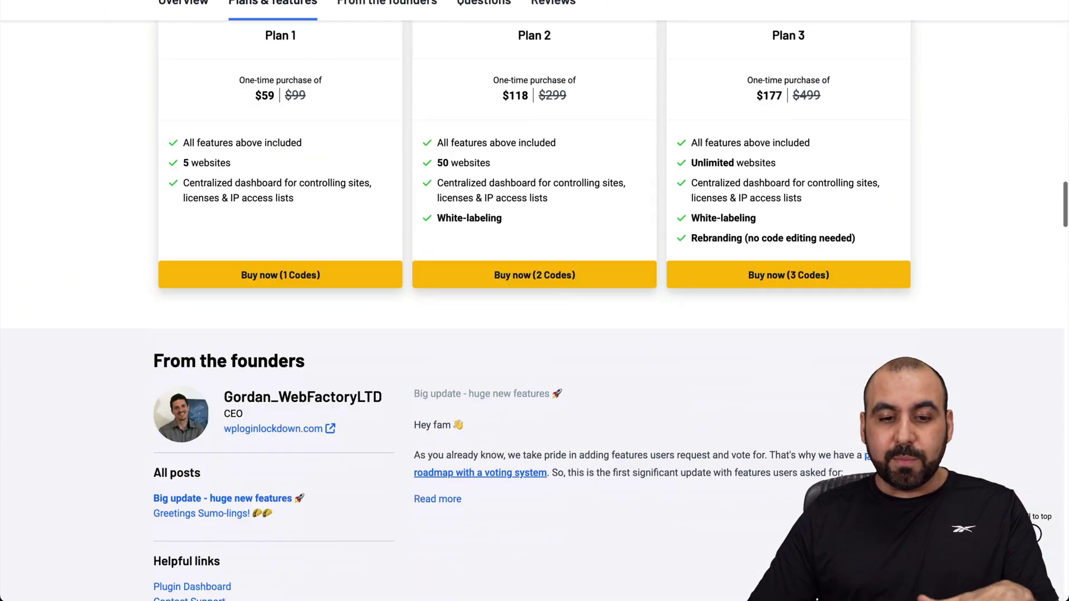
scroll(564, 216, up, 5)
scroll(563, 216, down, 2)
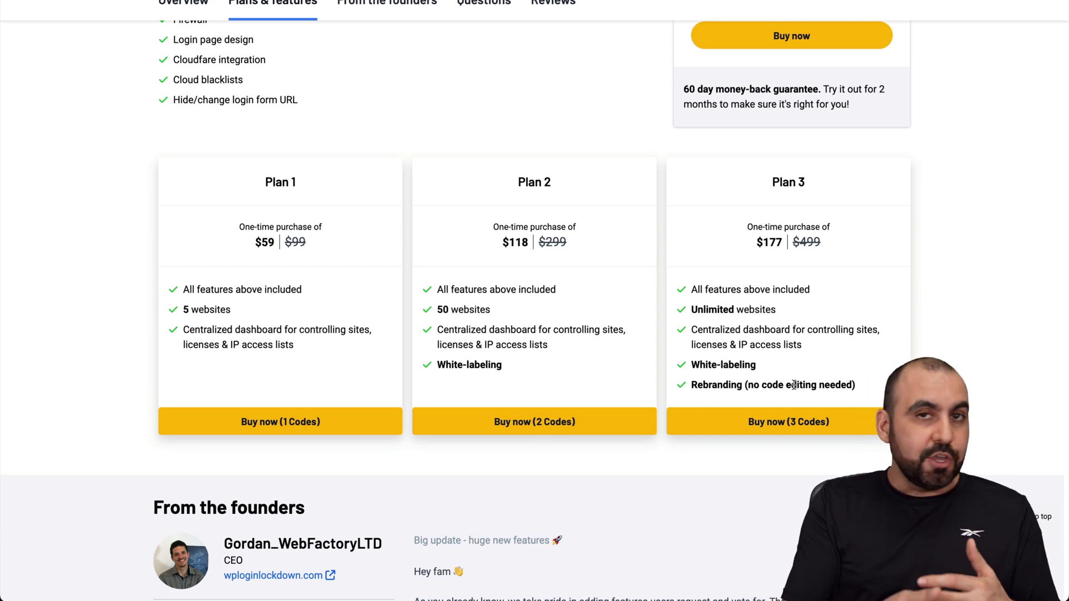
scroll(794, 385, up, 20)
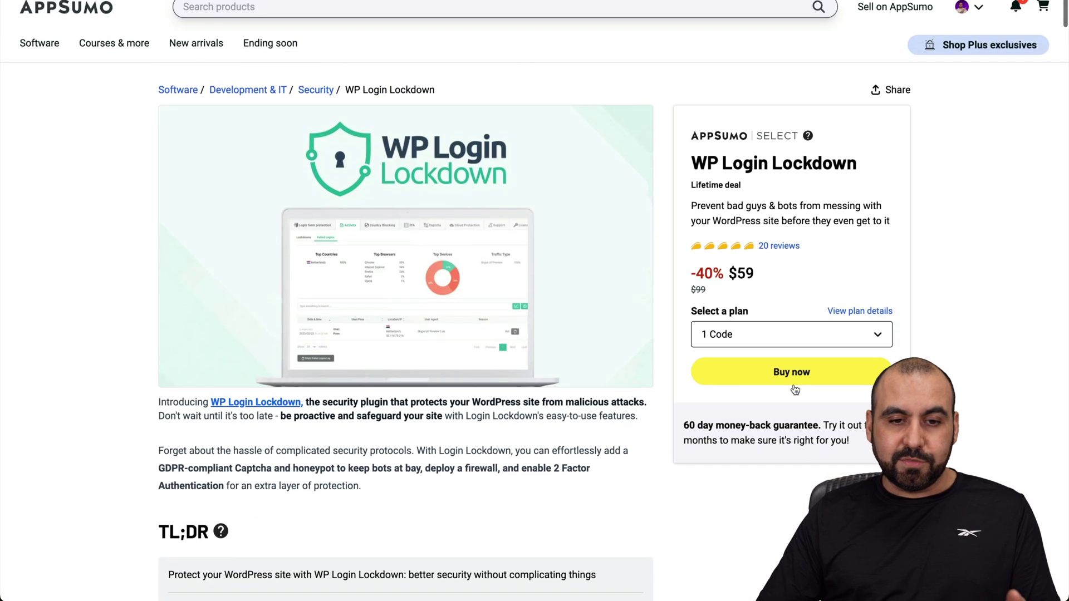
scroll(798, 365, down, 5)
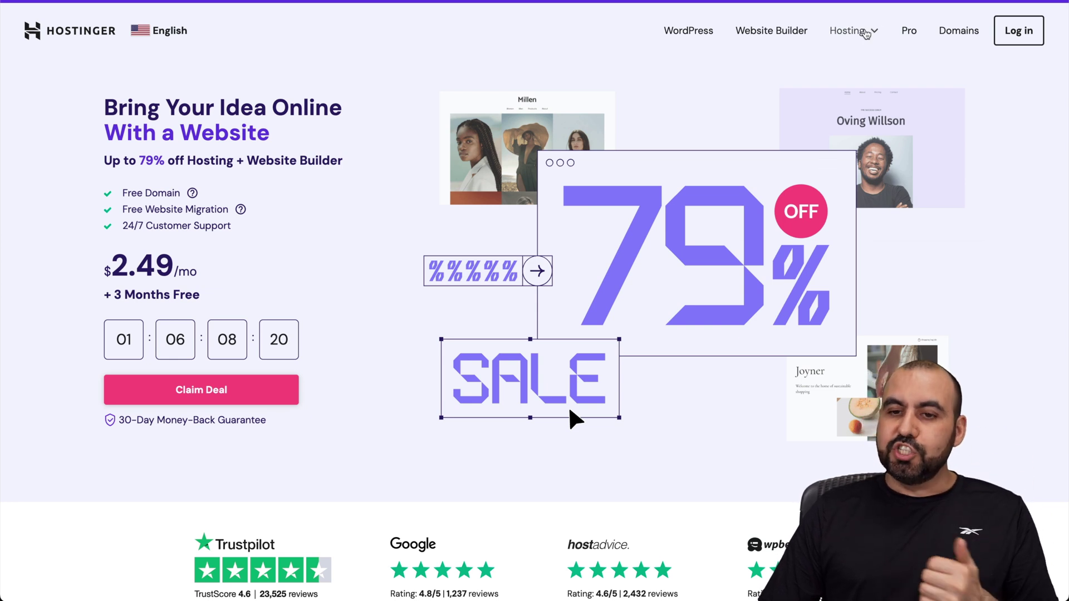
Add Hostinger's Business web hosting plan to the cart
click(870, 31)
click(839, 63)
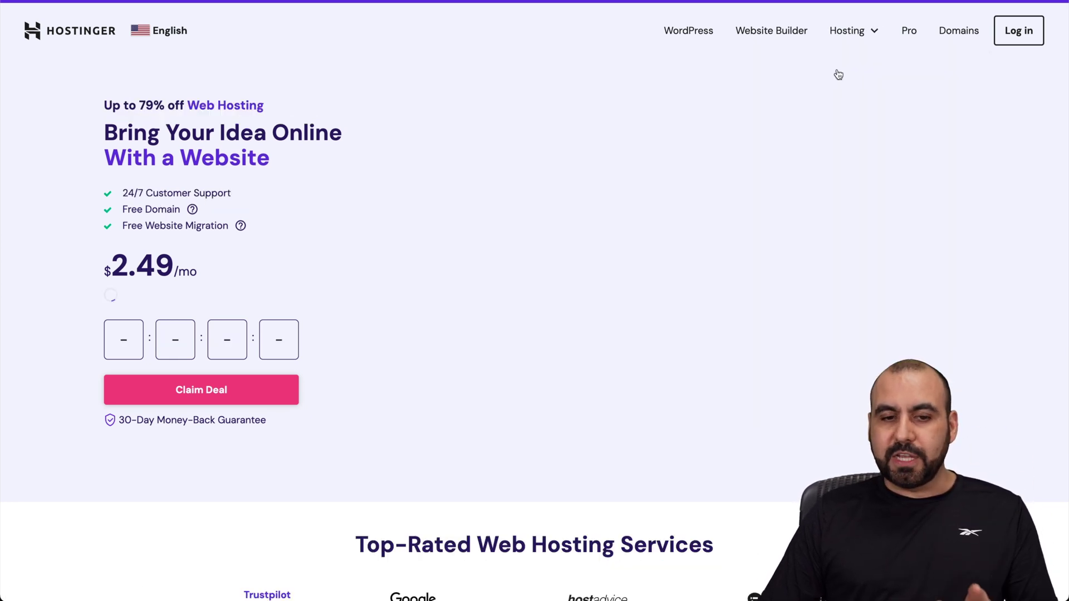
scroll(703, 255, down, 5)
scroll(703, 255, down, 8)
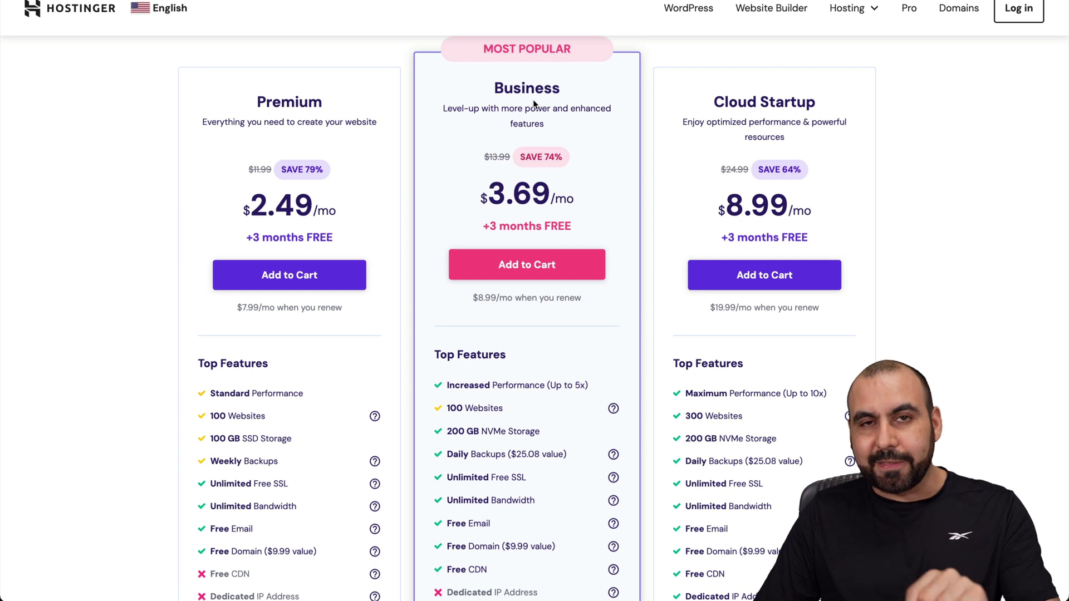
click(538, 266)
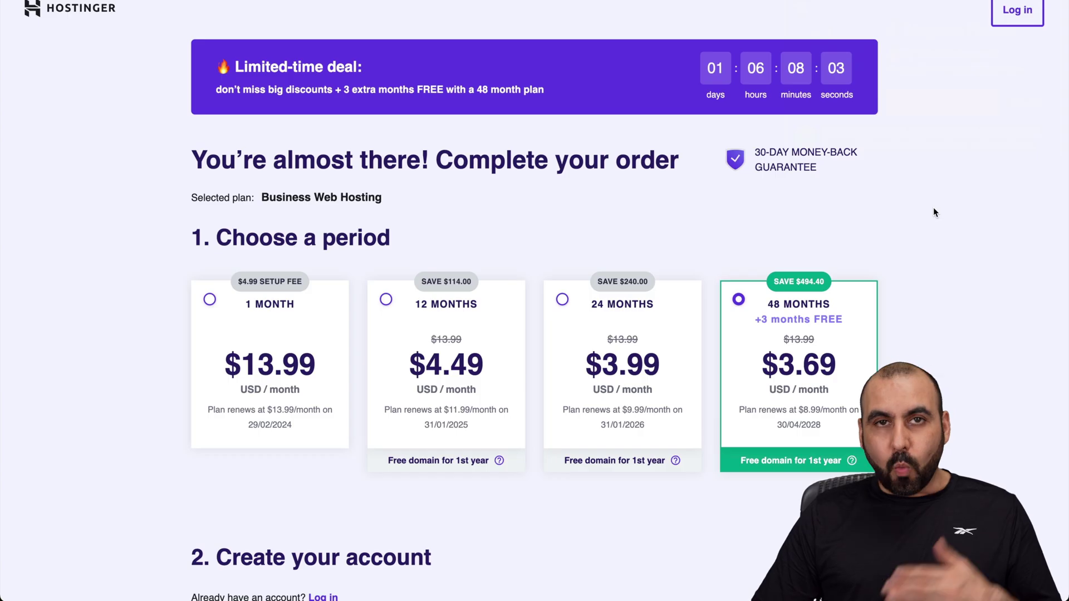
Apply coupon SAASMASTER to the 48-month Business checkout, bringing the total to $159.41
scroll(934, 212, down, 1)
scroll(934, 211, down, 2)
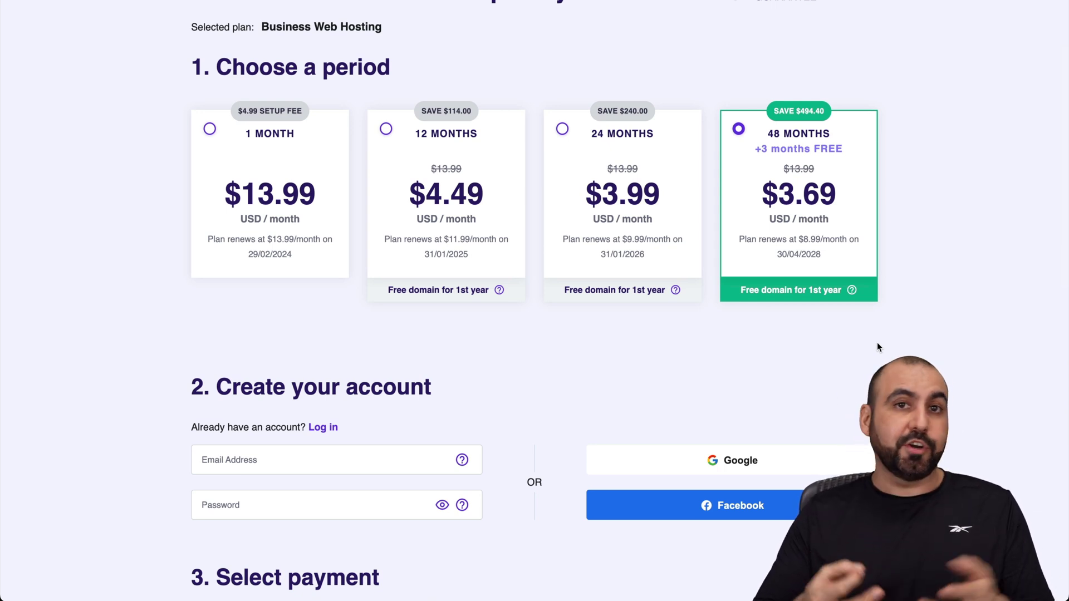
scroll(877, 343, down, 13)
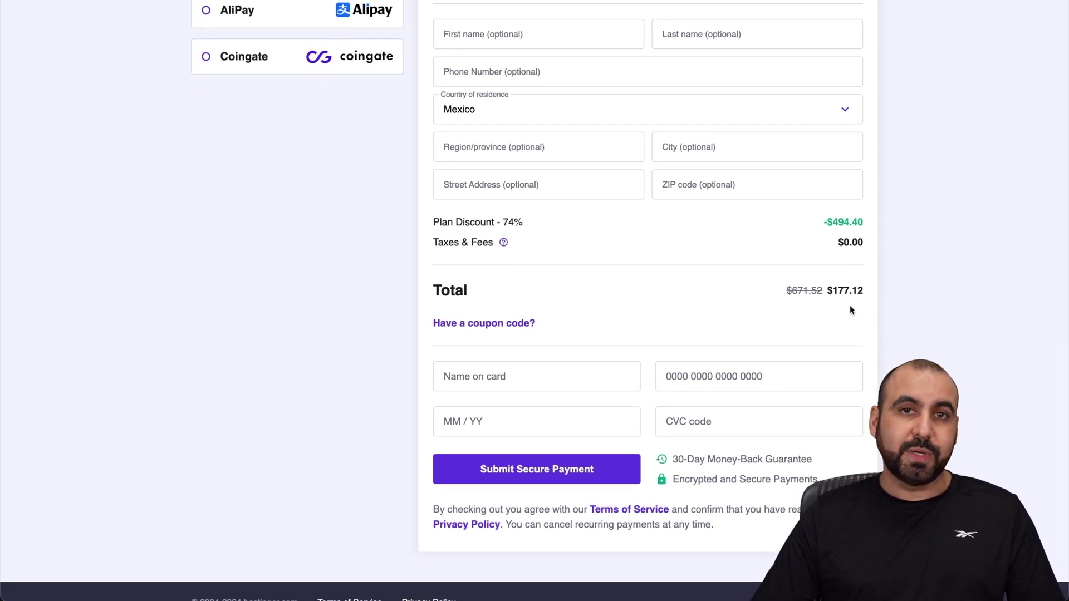
mouse_move(500, 241)
click(493, 323)
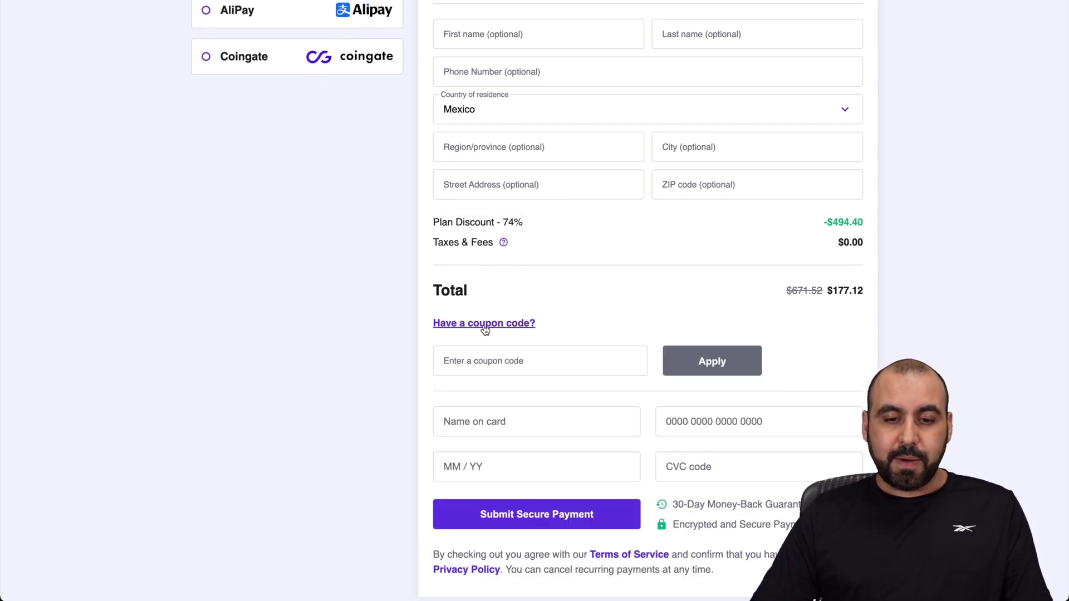
click(496, 357)
text(SAASAMA)
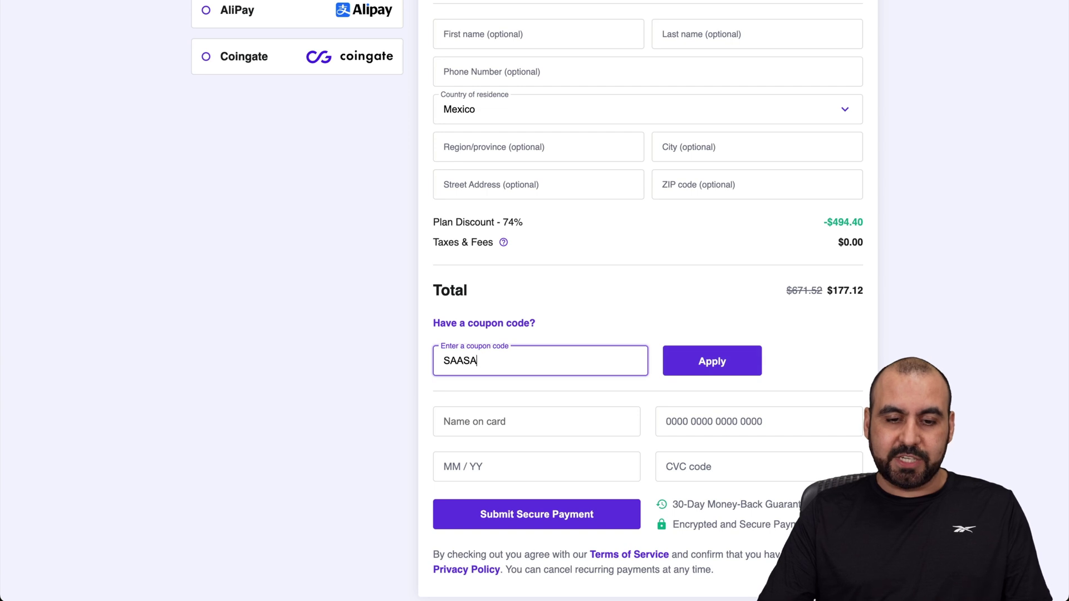
key(BackSpace)
key(BackSpace)
key(BackSpace)
text(MASTER)
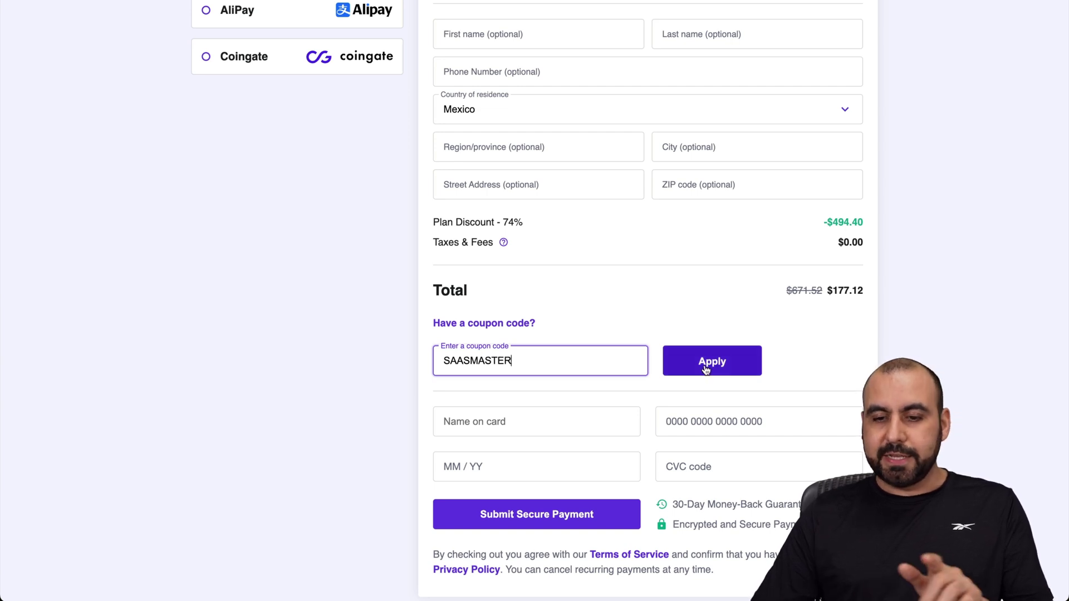
click(706, 368)
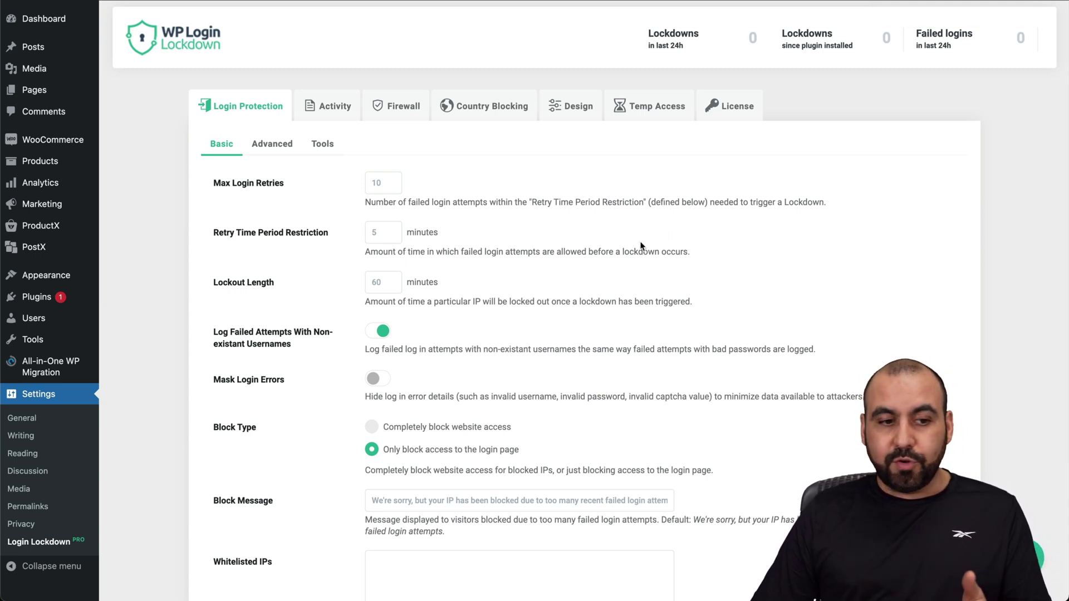
Switch Login Protection to its Advanced sub-tab, showing the saasmaster custom login URL
mouse_move(51, 298)
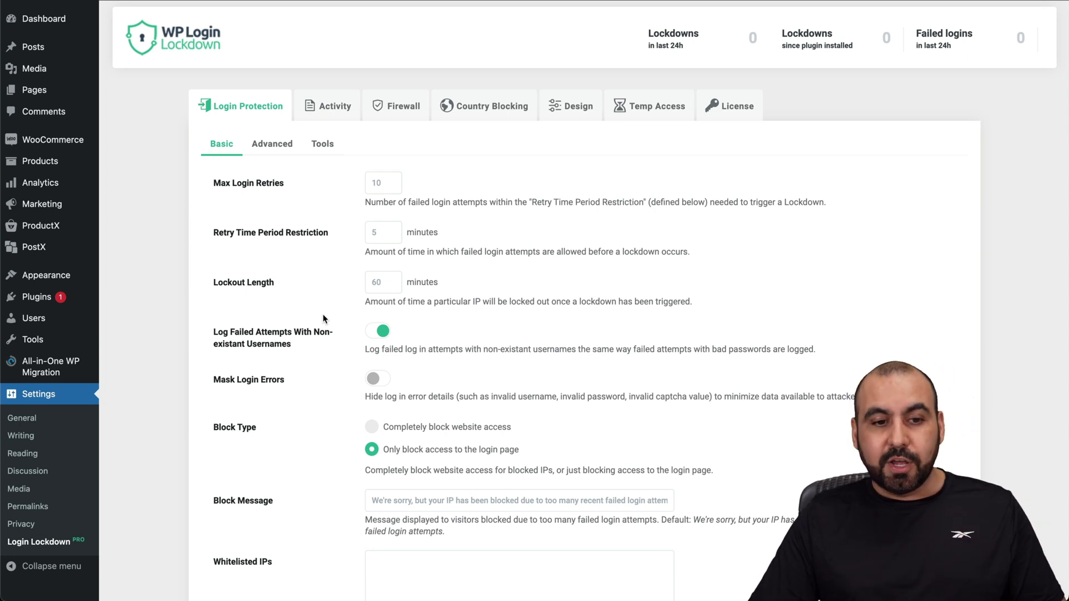
click(274, 143)
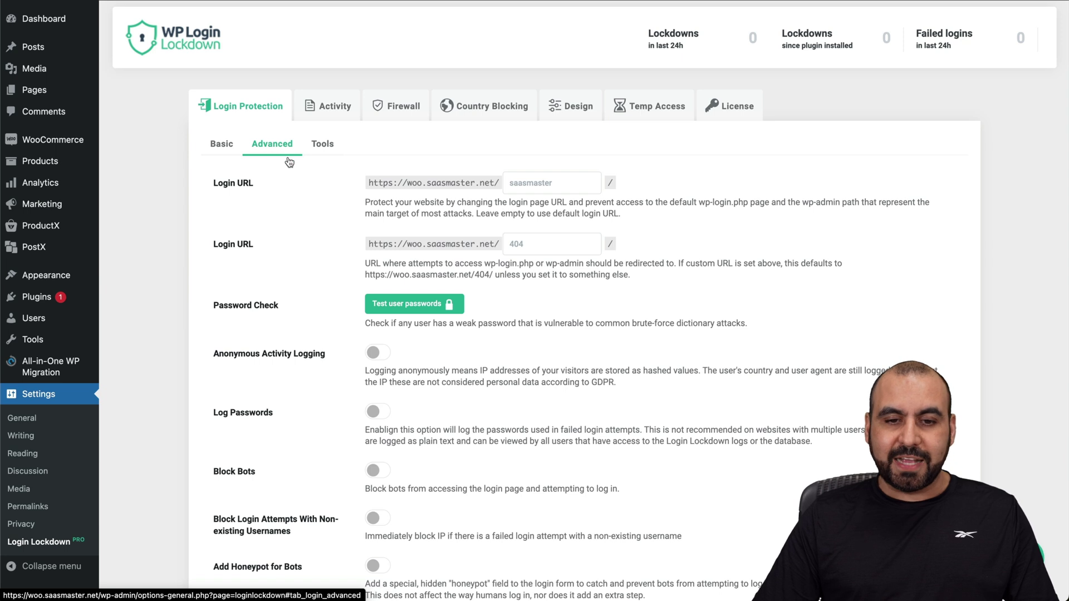
Select and clear the text in the custom login URL field
click(553, 181)
drag(553, 182, 476, 185)
click(565, 190)
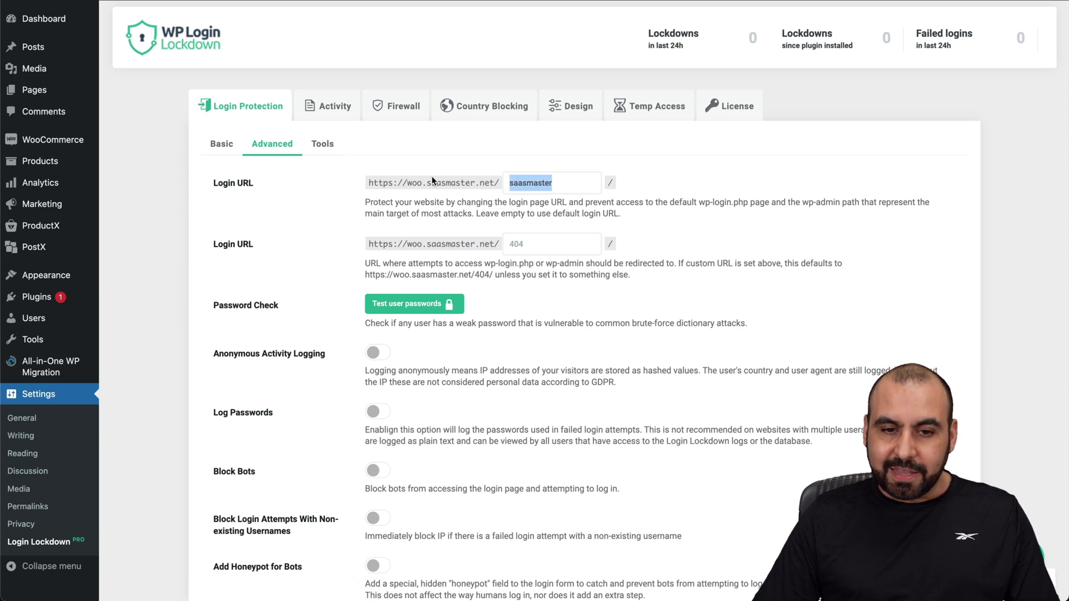
click(587, 152)
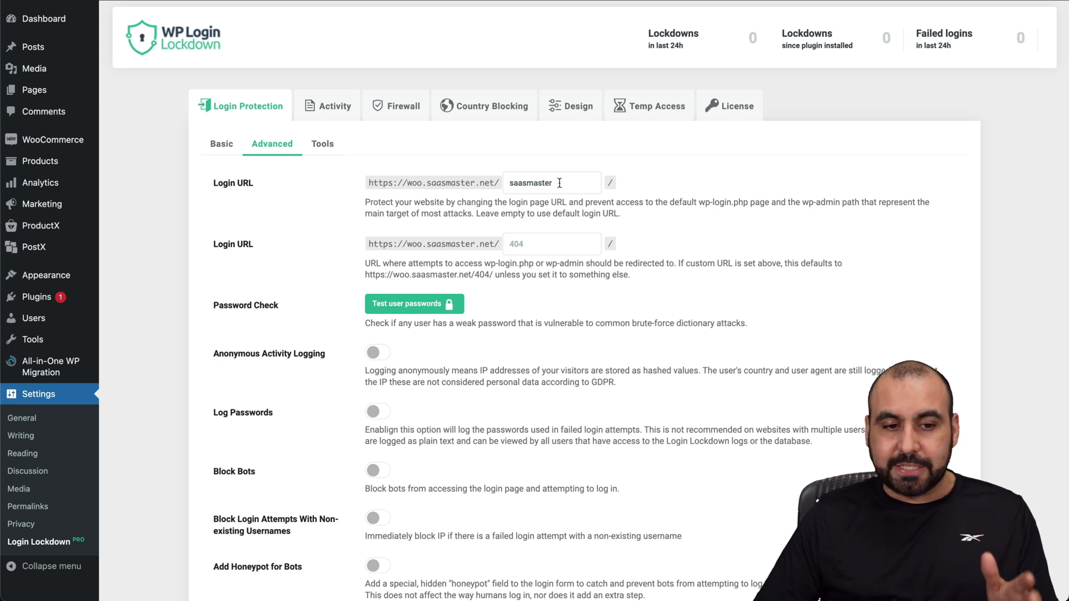
key(ctrl+a)
key(BackSpace)
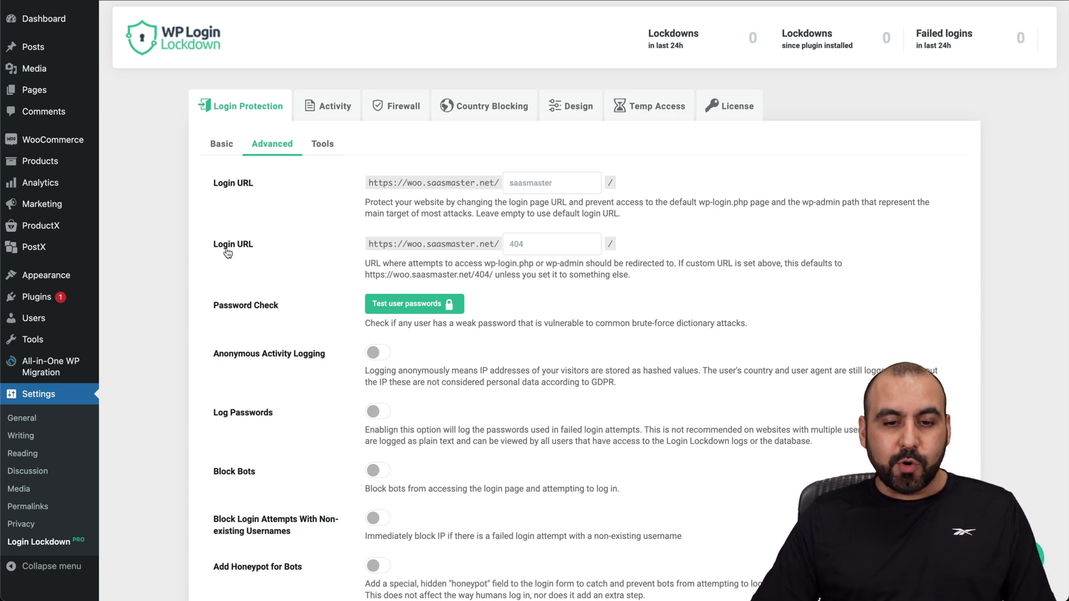
Return to the Basic settings: 10 retries in 5 minutes, 60-minute lockout
scroll(268, 203, down, 3)
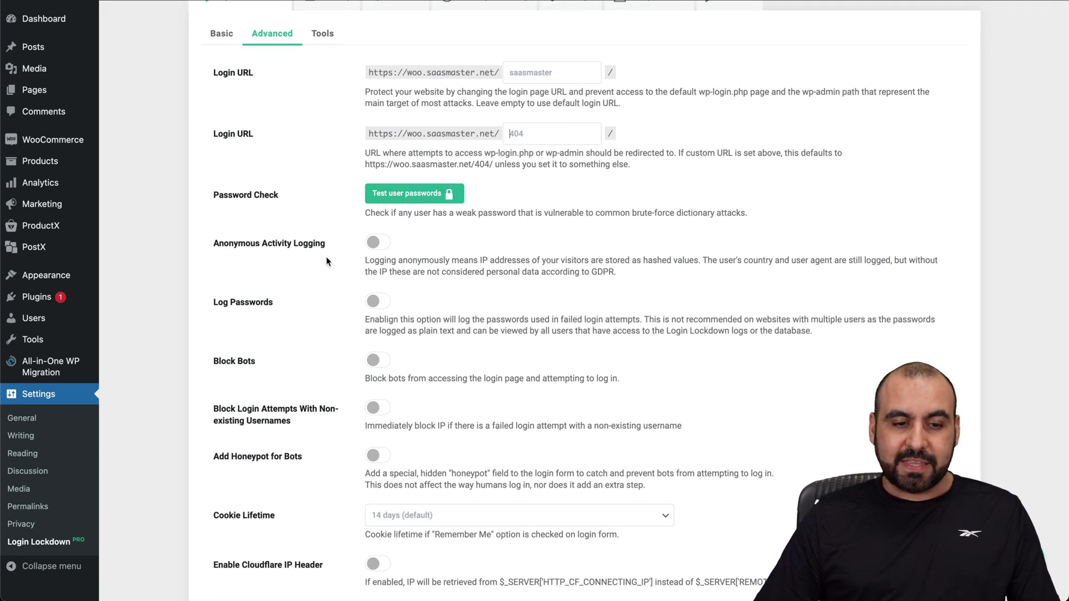
scroll(349, 314, up, 3)
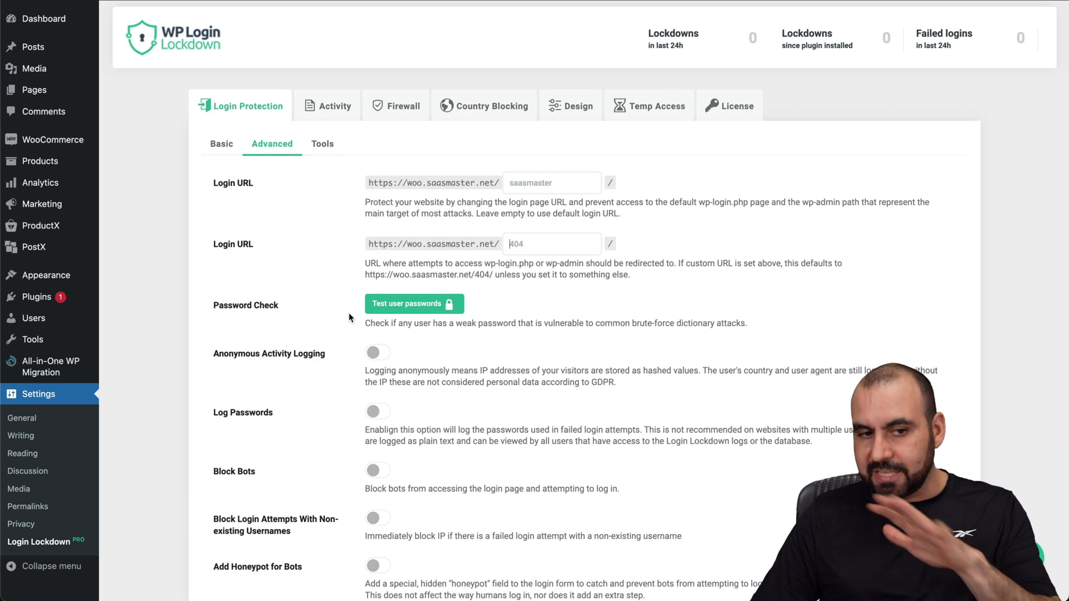
click(224, 144)
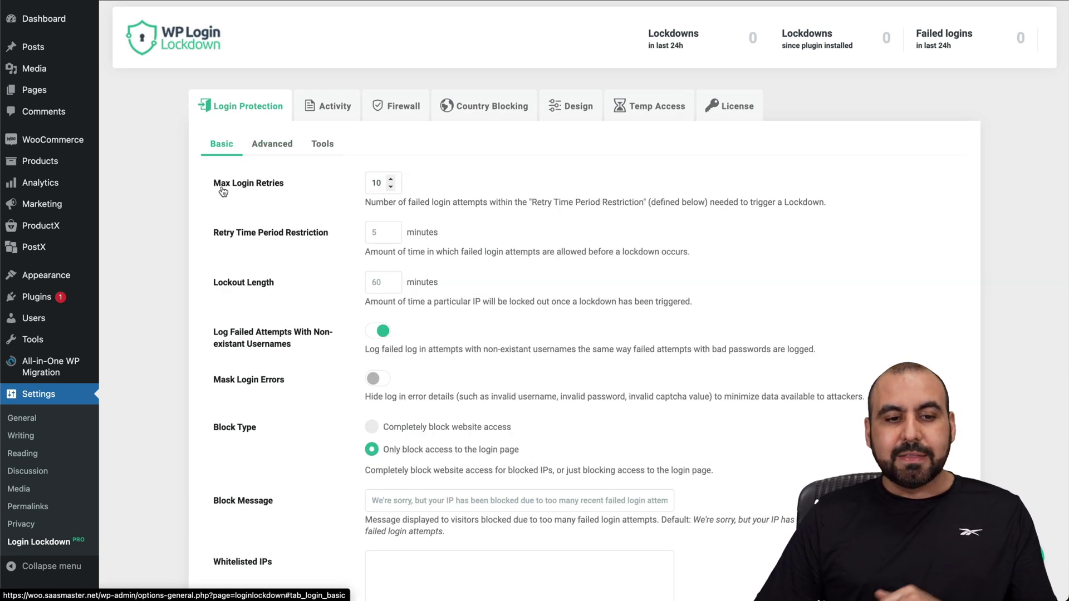
double_click(378, 184)
text(3)
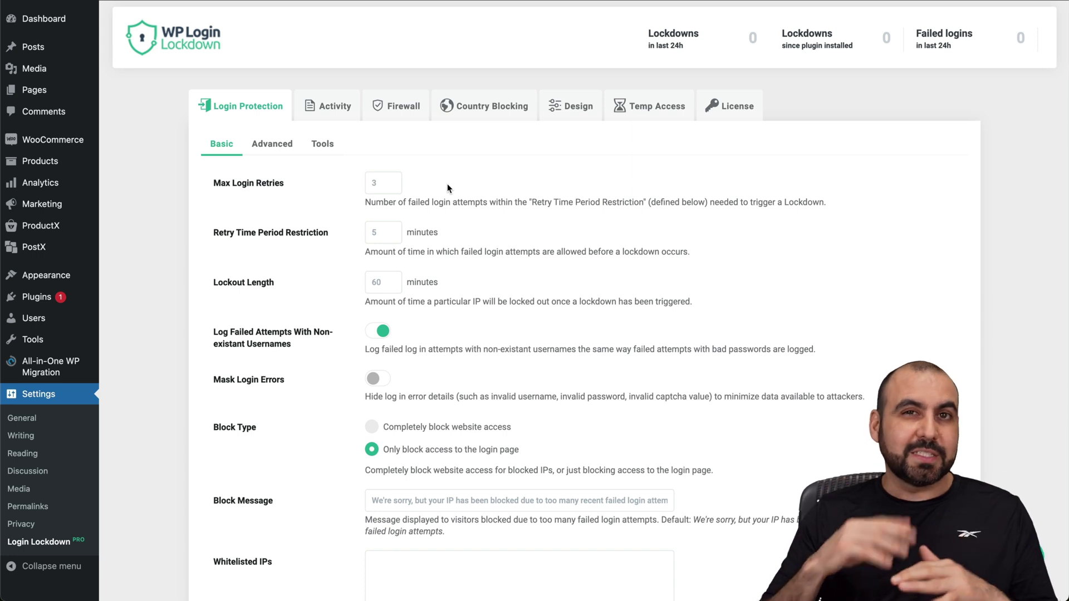
drag(381, 183, 365, 185)
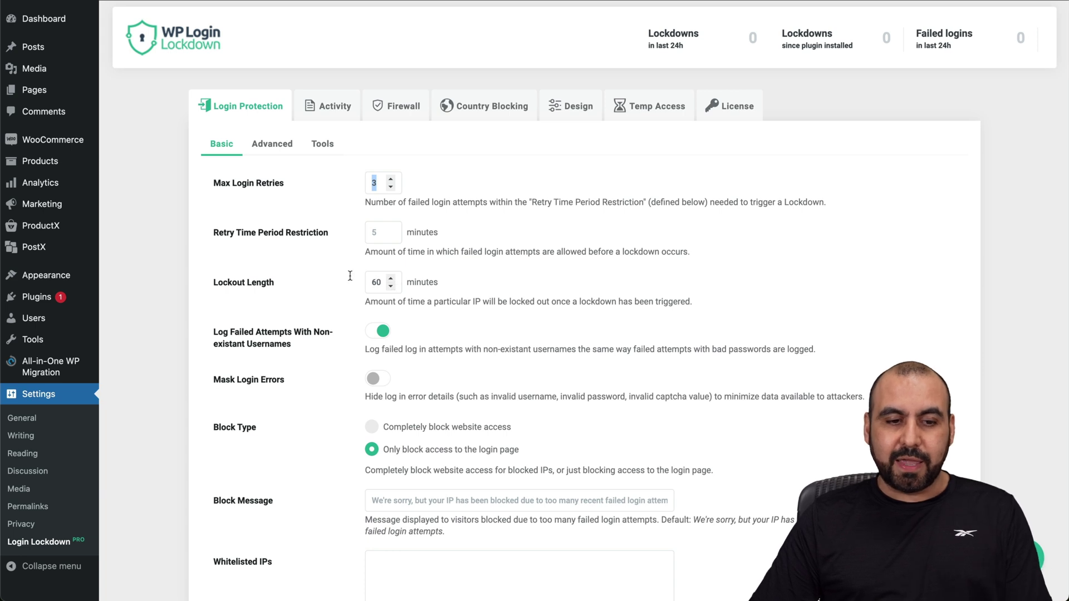
click(374, 186)
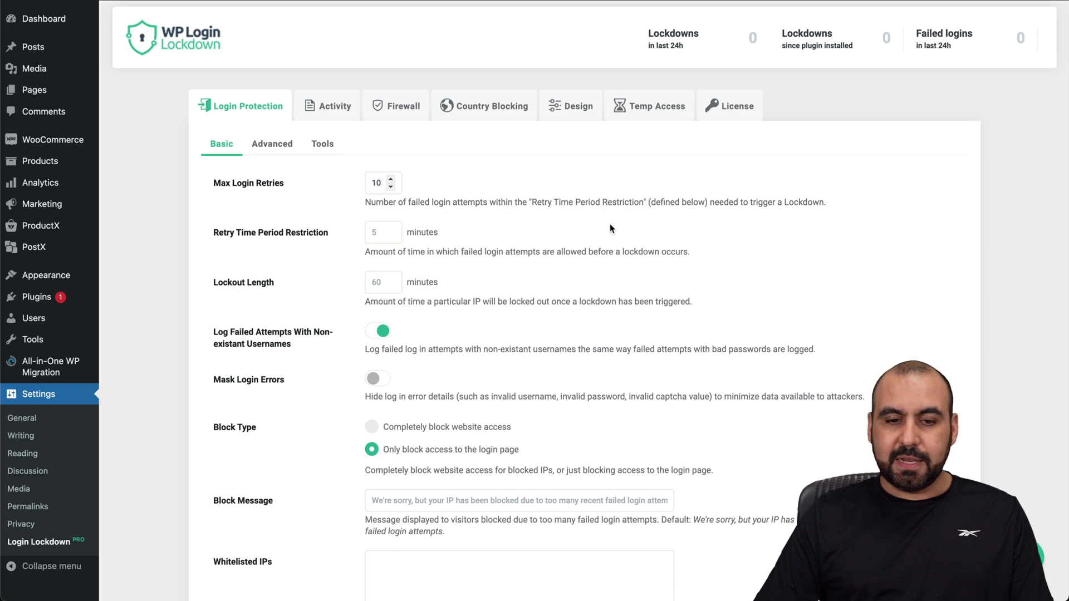
click(497, 175)
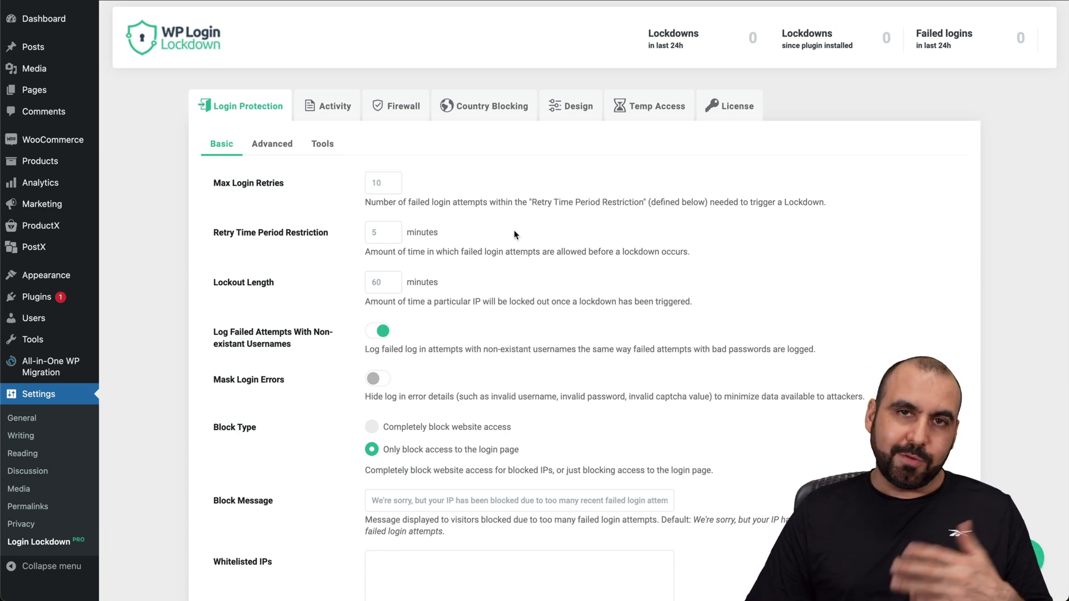
scroll(514, 232, down, 2)
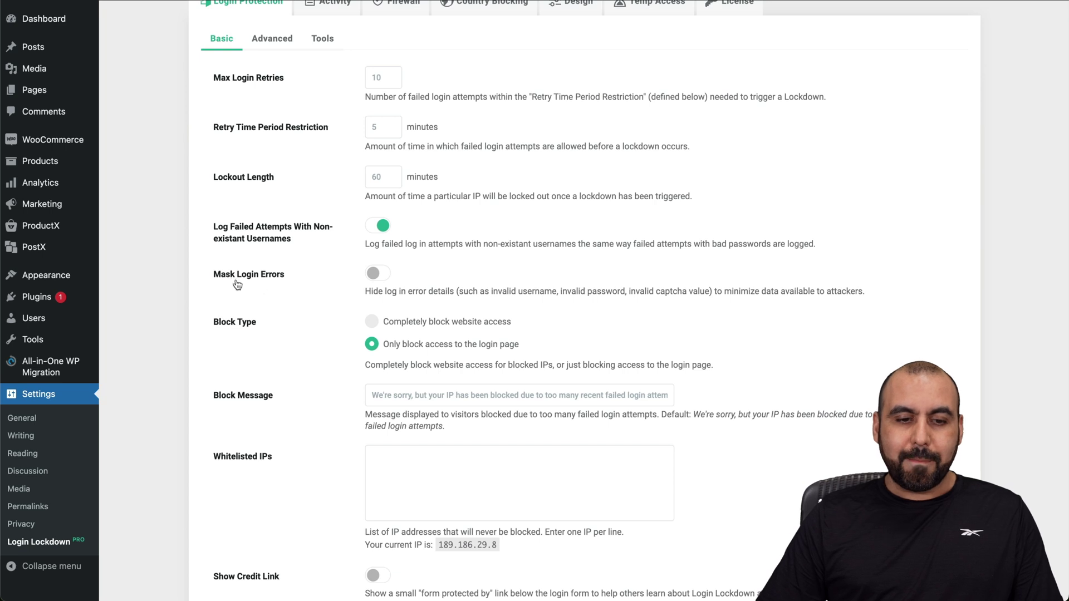
scroll(415, 276, down, 5)
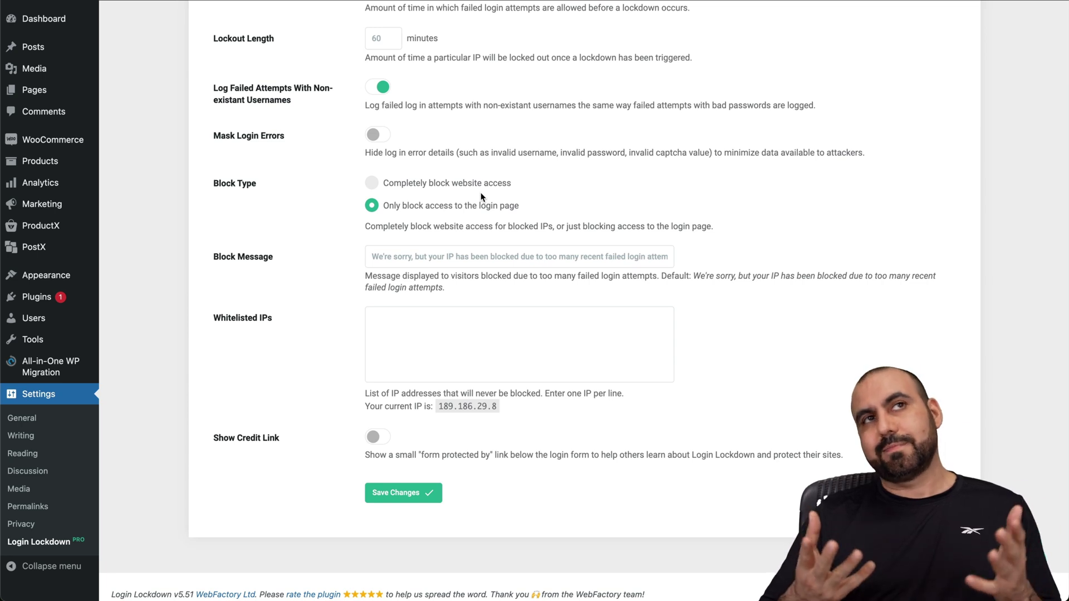
click(446, 188)
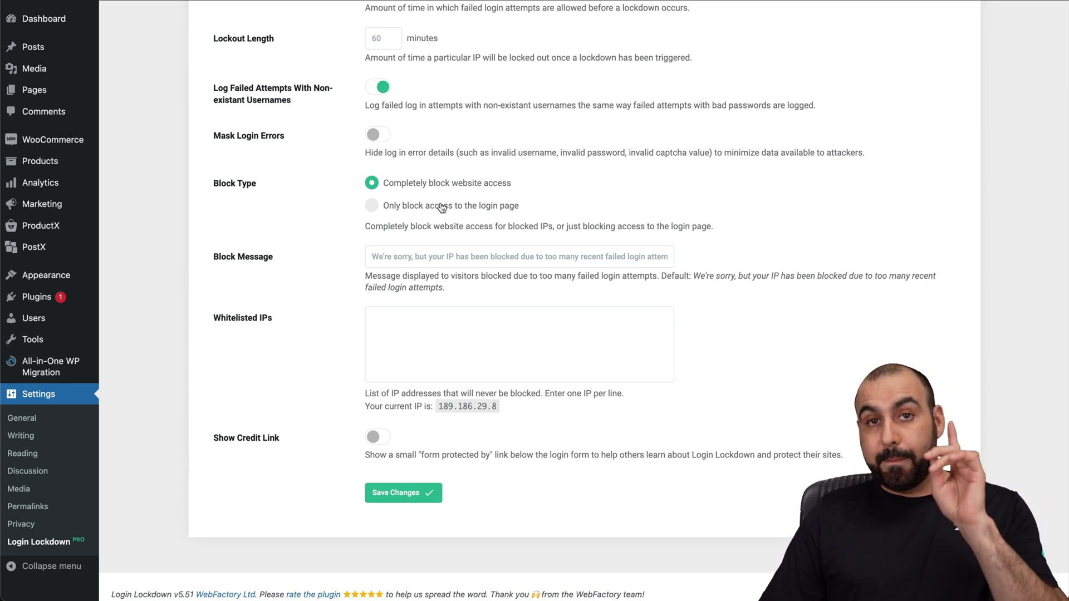
click(441, 209)
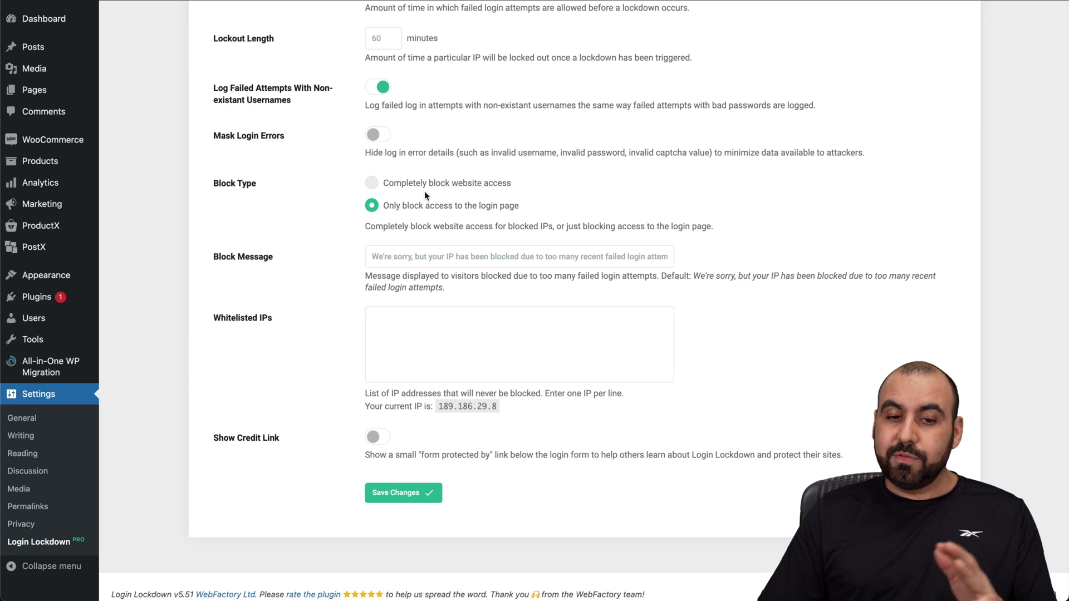
scroll(456, 265, down, 1)
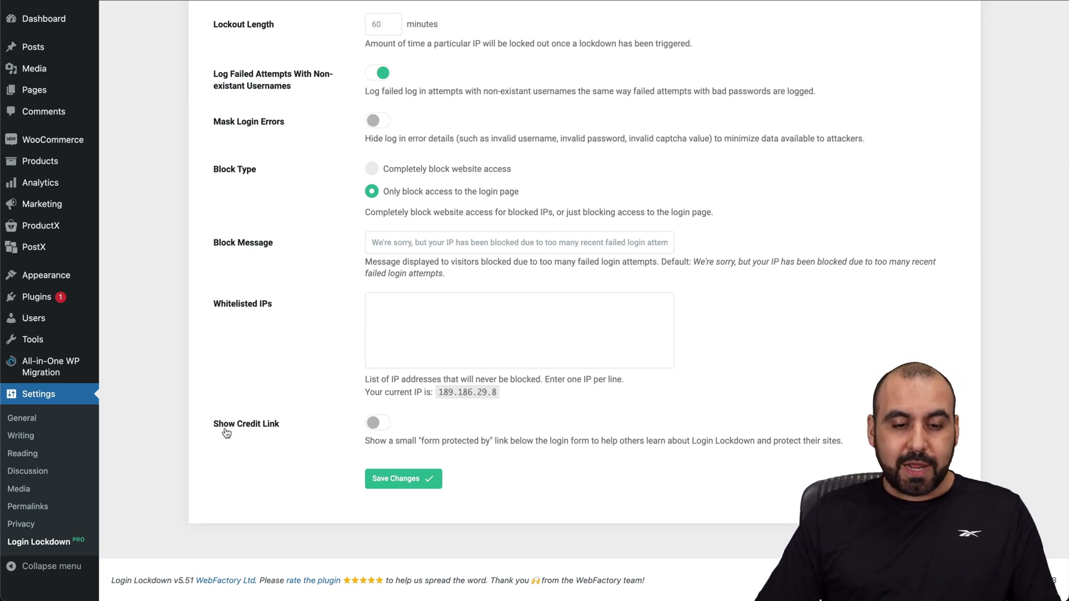
Save login protection settings, then look over the Advanced, Tools, Activity and Firewall tabs
click(426, 480)
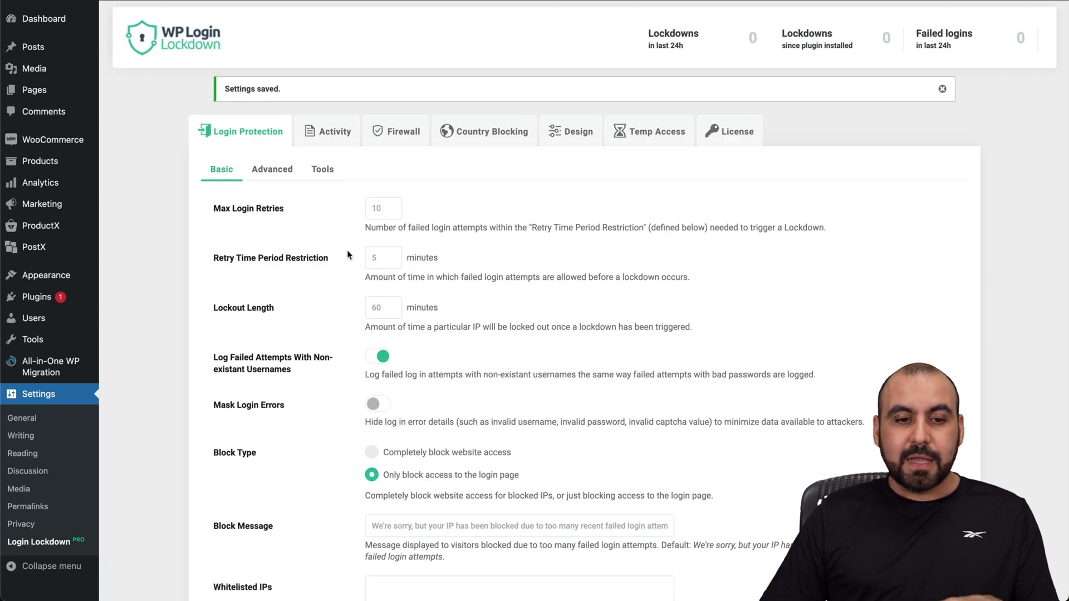
click(272, 172)
click(322, 170)
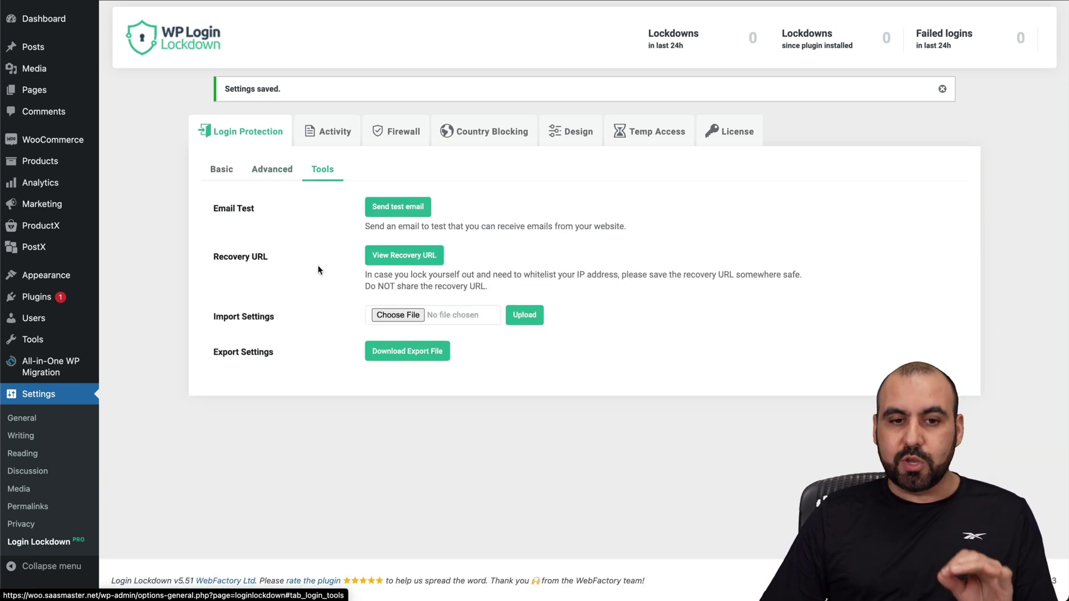
click(334, 131)
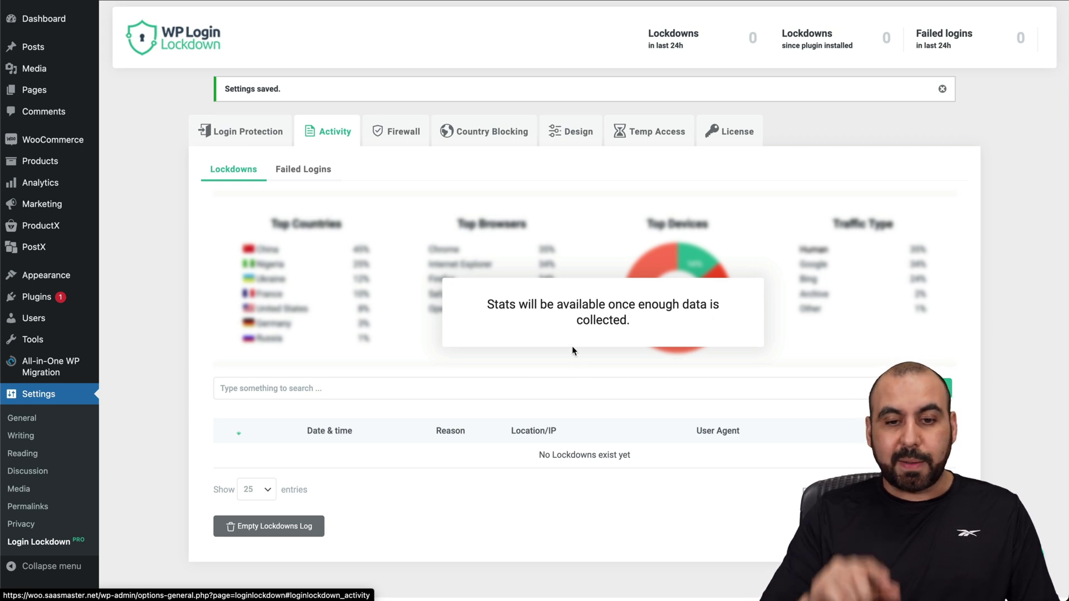
click(415, 140)
Turn on Block bad bots in the Login Lockdown firewall settings
scroll(523, 380, down, 3)
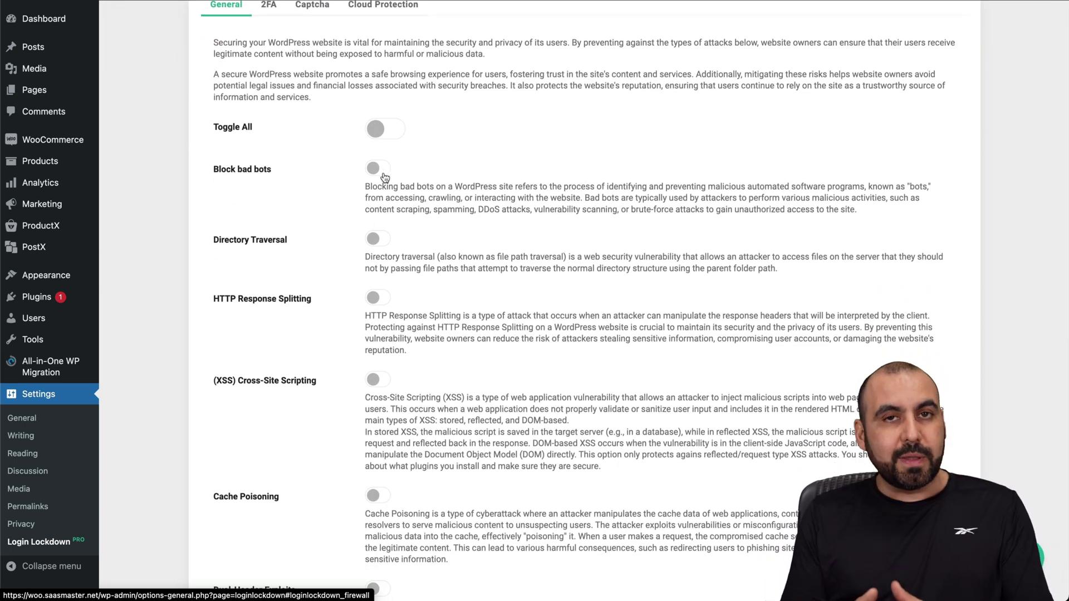
click(383, 171)
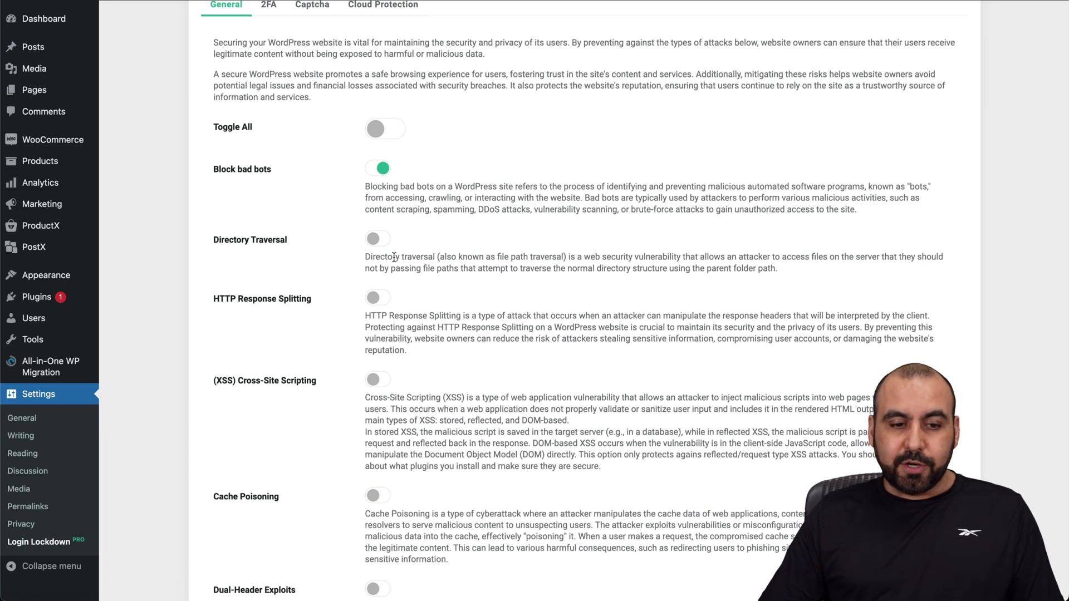
scroll(349, 302, down, 2)
scroll(328, 232, down, 2)
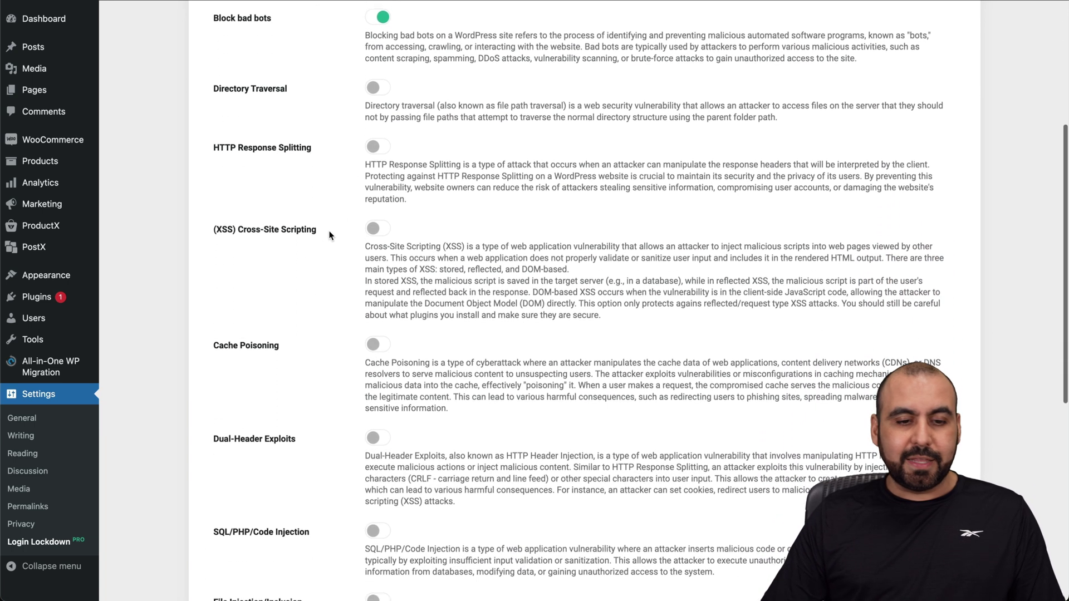
scroll(329, 235, down, 7)
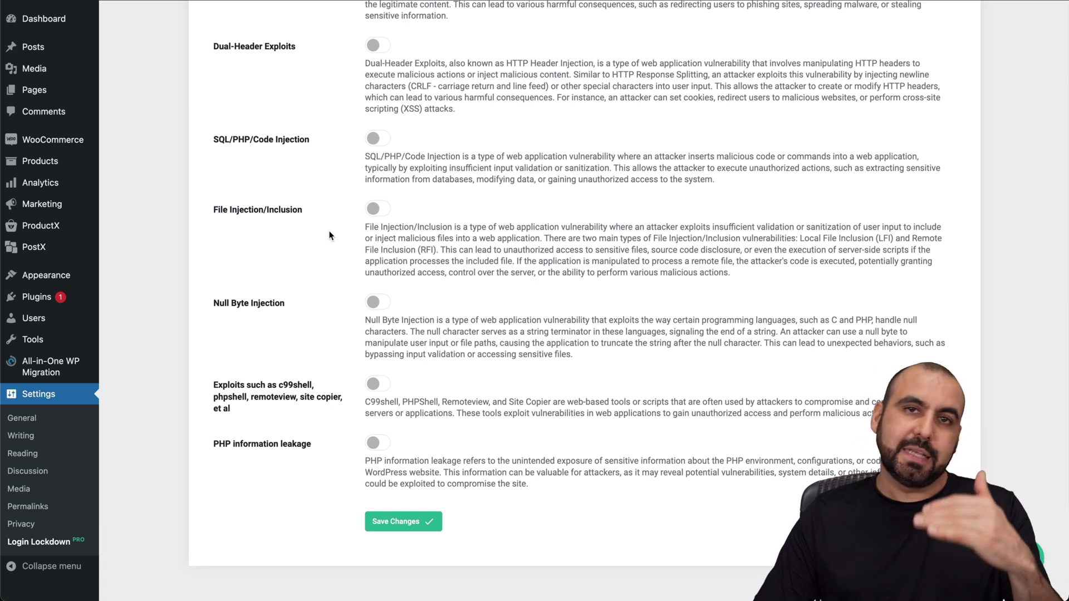
scroll(329, 236, up, 14)
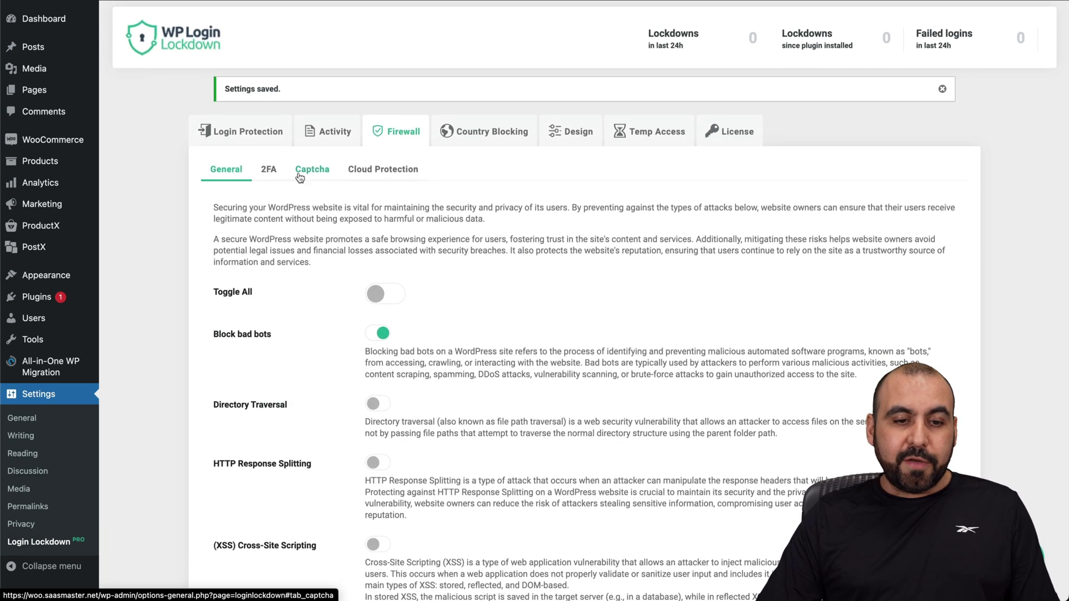
Scroll through the two-factor authentication (2FA) settings
click(269, 170)
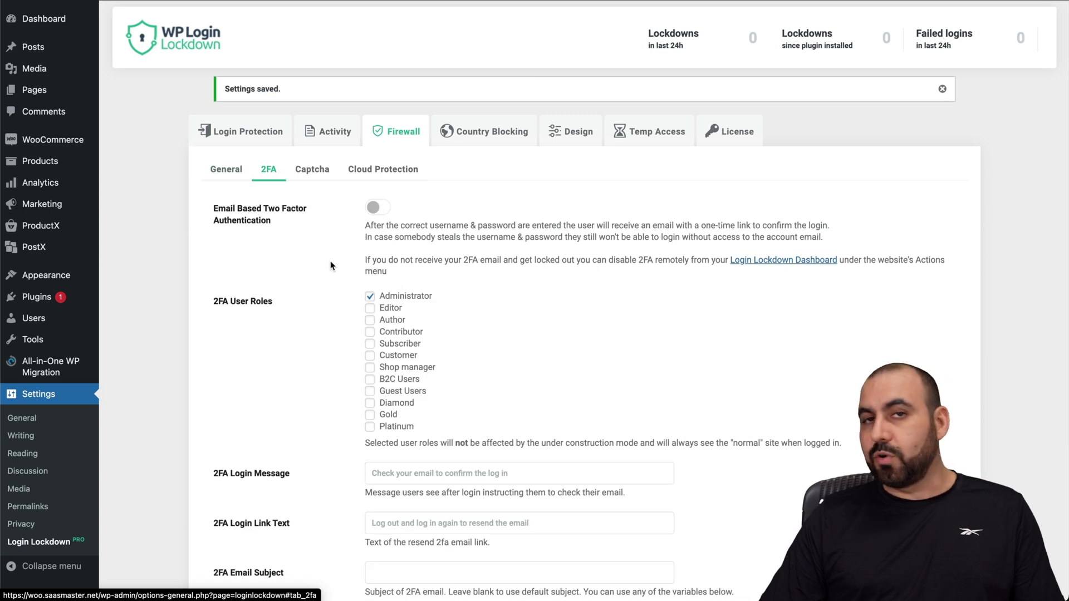
scroll(329, 260, down, 8)
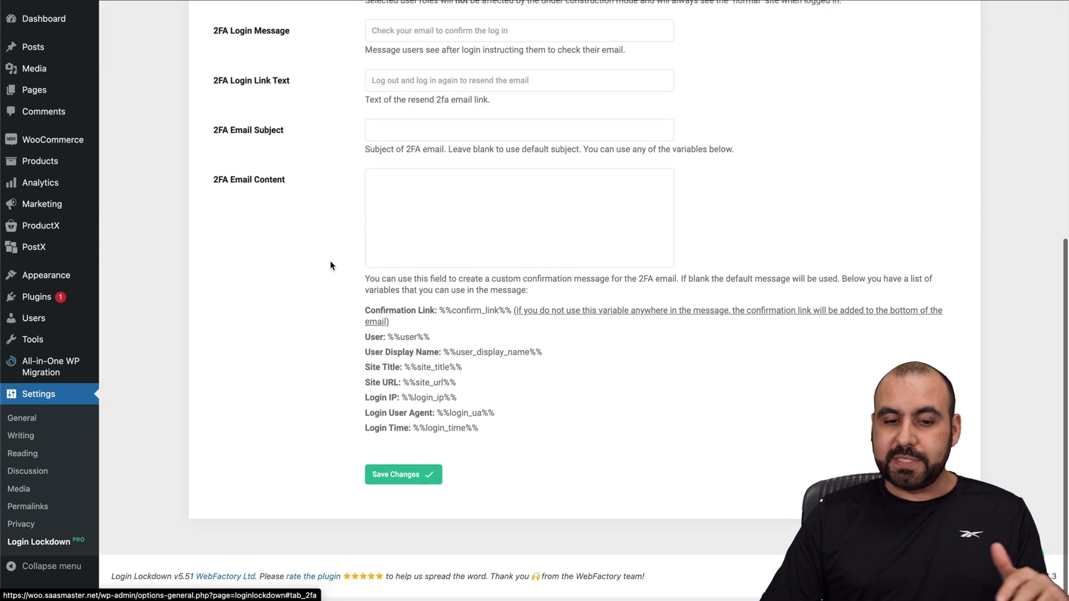
scroll(330, 261, up, 9)
scroll(329, 265, down, 1)
Try Built-in, reCaptcha v2, v3 and Cloudflare Turnstile, keep Built-in Captcha, then view Cloud Protection
click(327, 175)
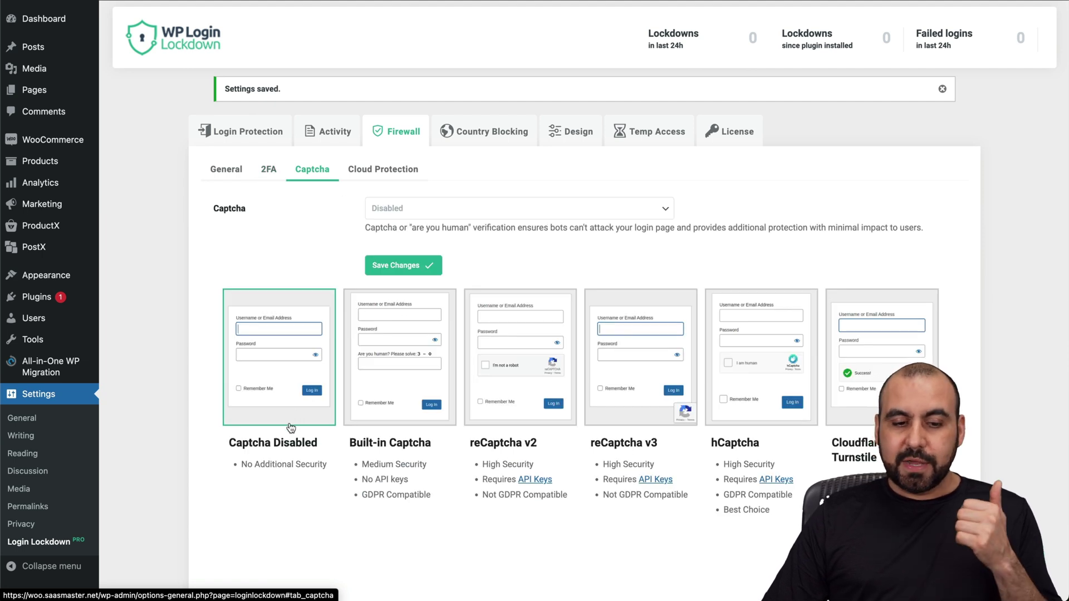
scroll(295, 427, down, 1)
scroll(295, 427, down, 3)
click(381, 249)
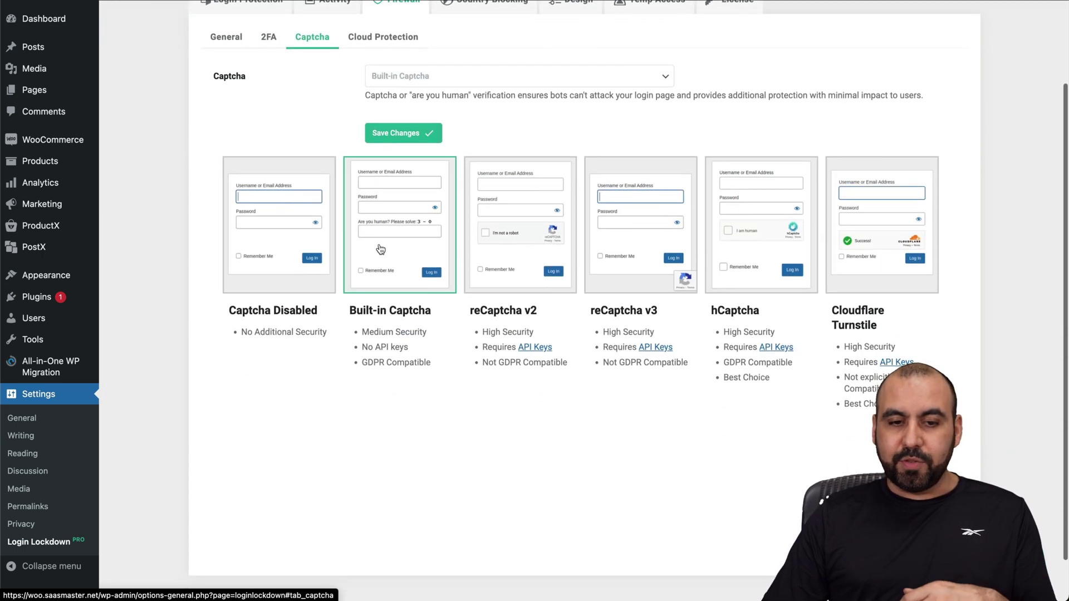
click(501, 252)
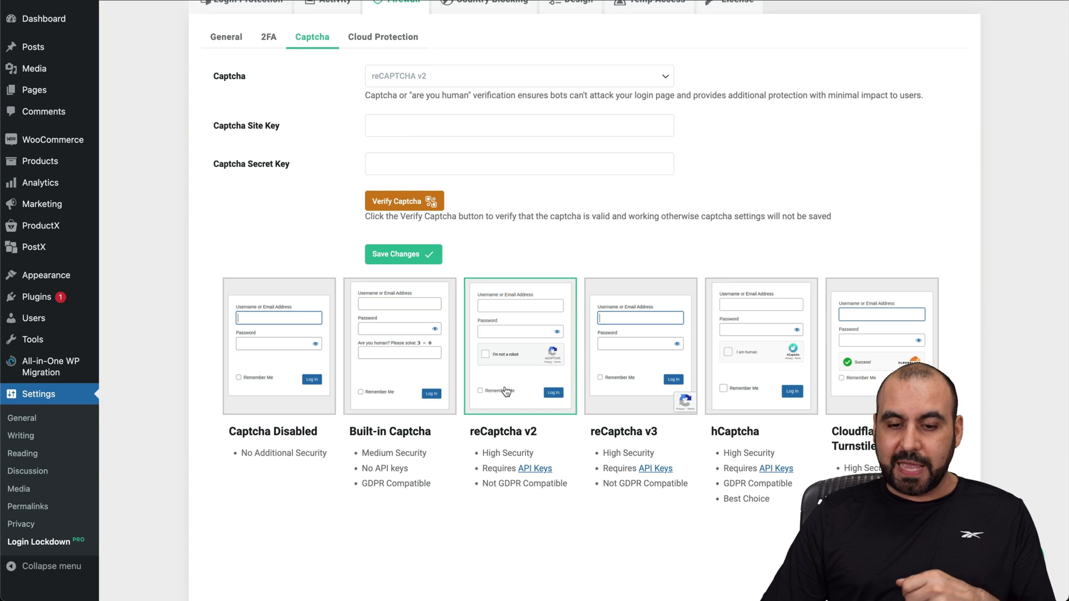
click(606, 386)
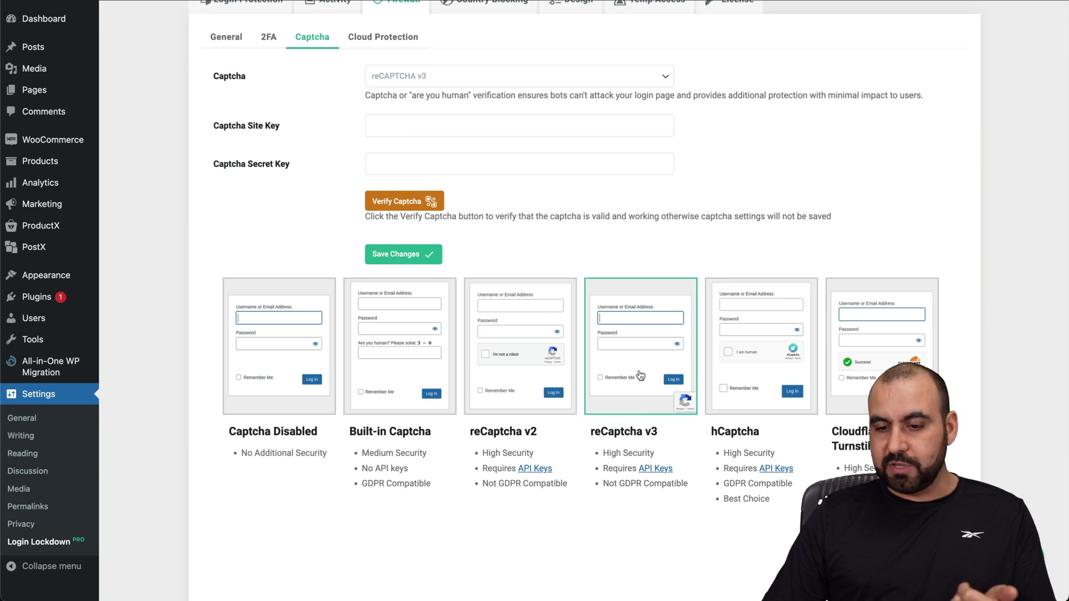
click(848, 342)
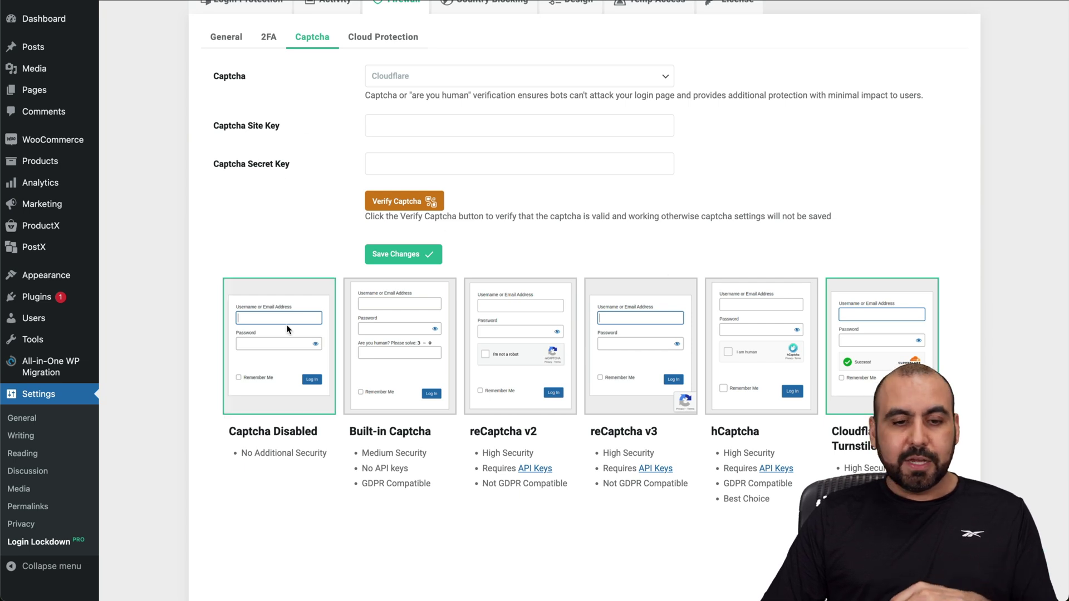
click(379, 348)
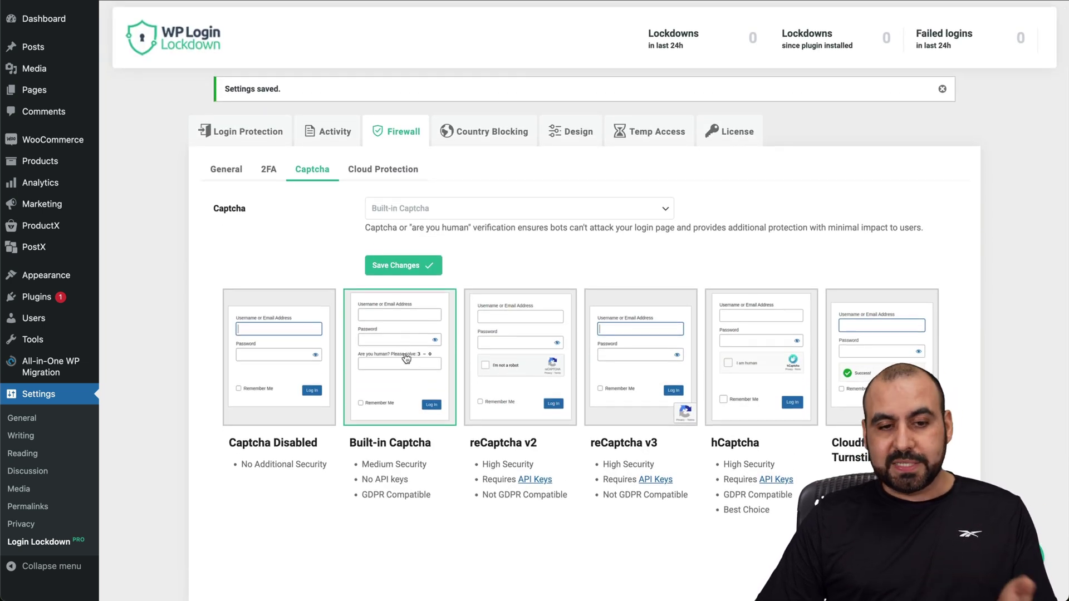
click(389, 180)
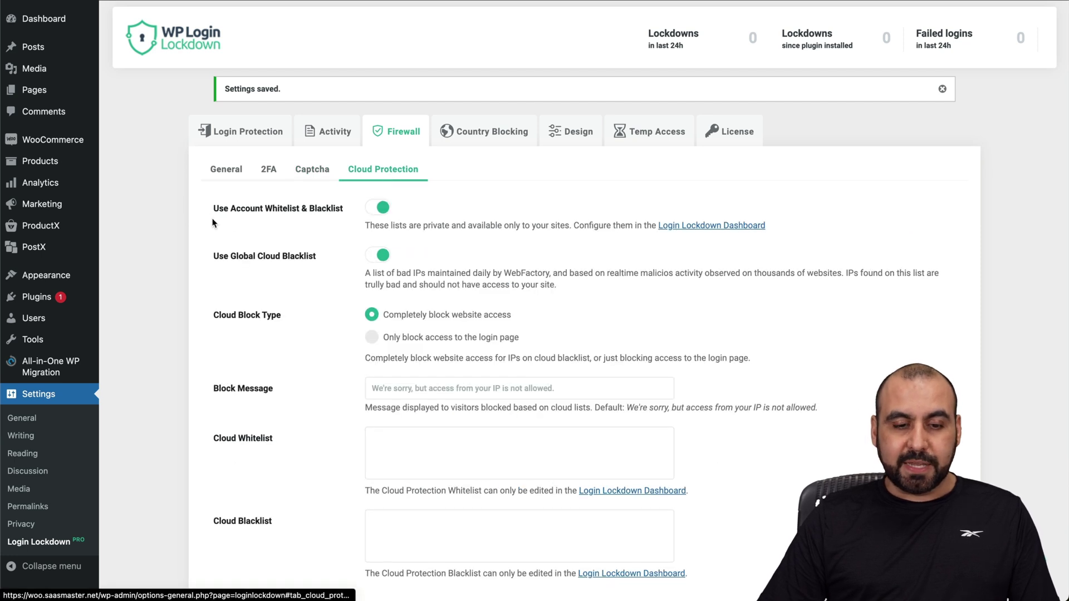
Open Country Blocking to view its world map, disabled Blocking Mode and login-page-only block type
scroll(299, 219, down, 3)
scroll(299, 219, up, 3)
scroll(301, 224, down, 1)
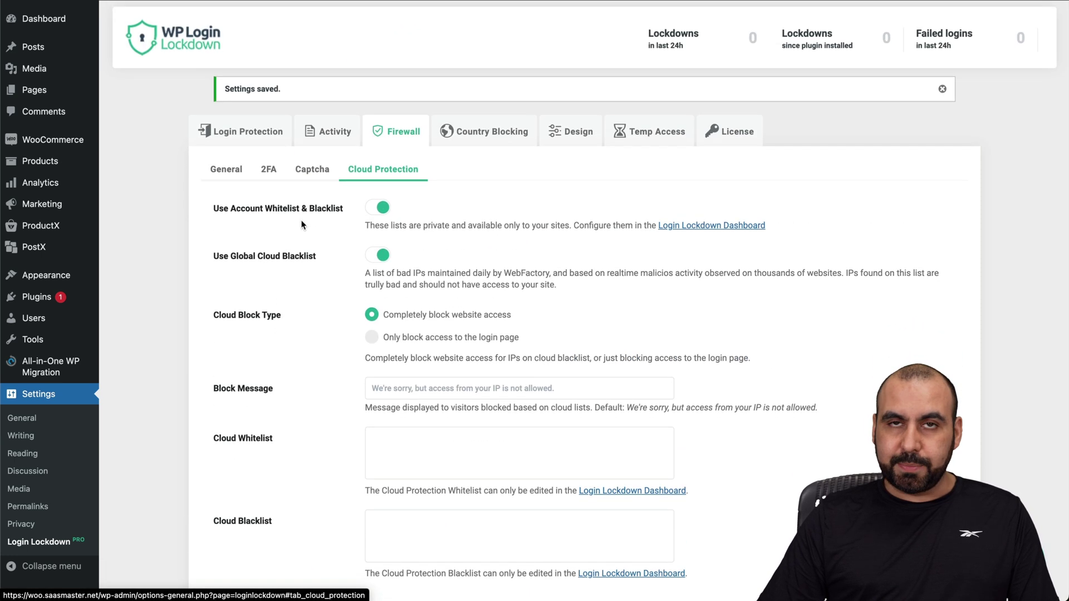
click(468, 140)
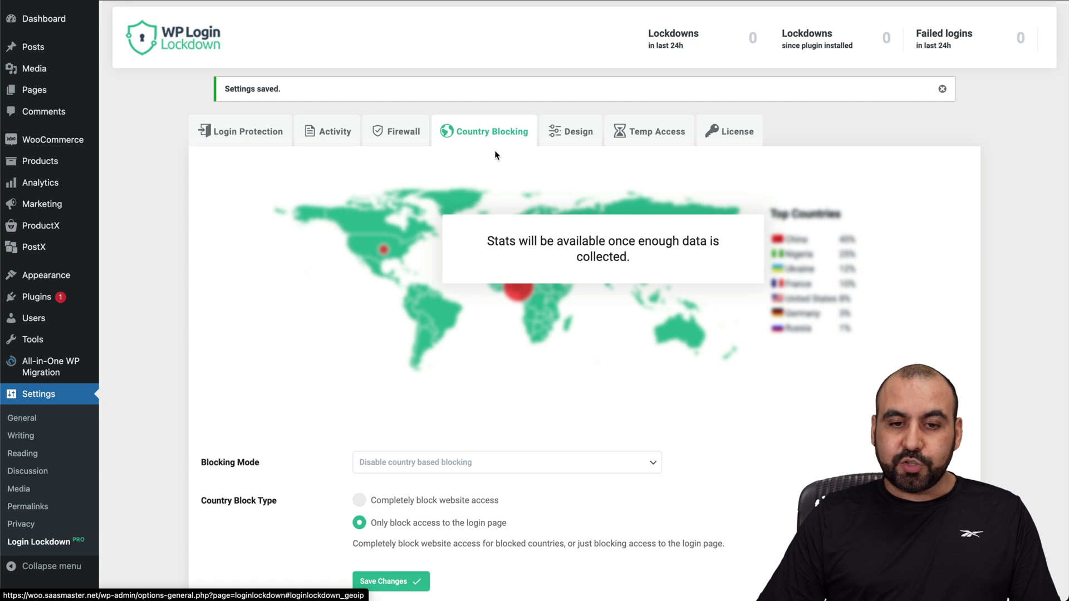
scroll(511, 205, down, 2)
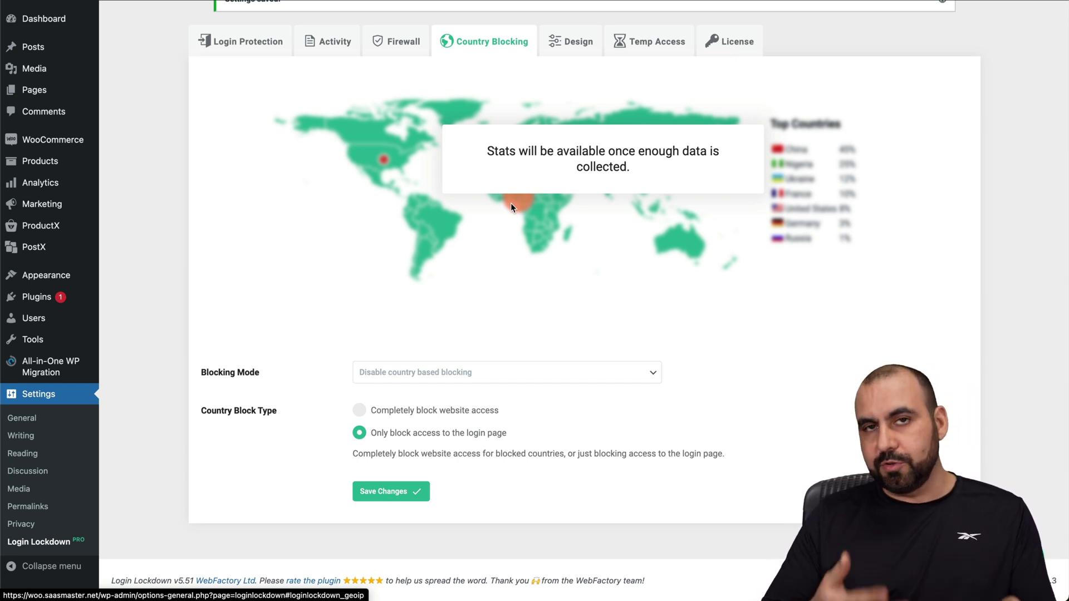
Review the login page Logo and Form styling options in the Design tab
click(571, 41)
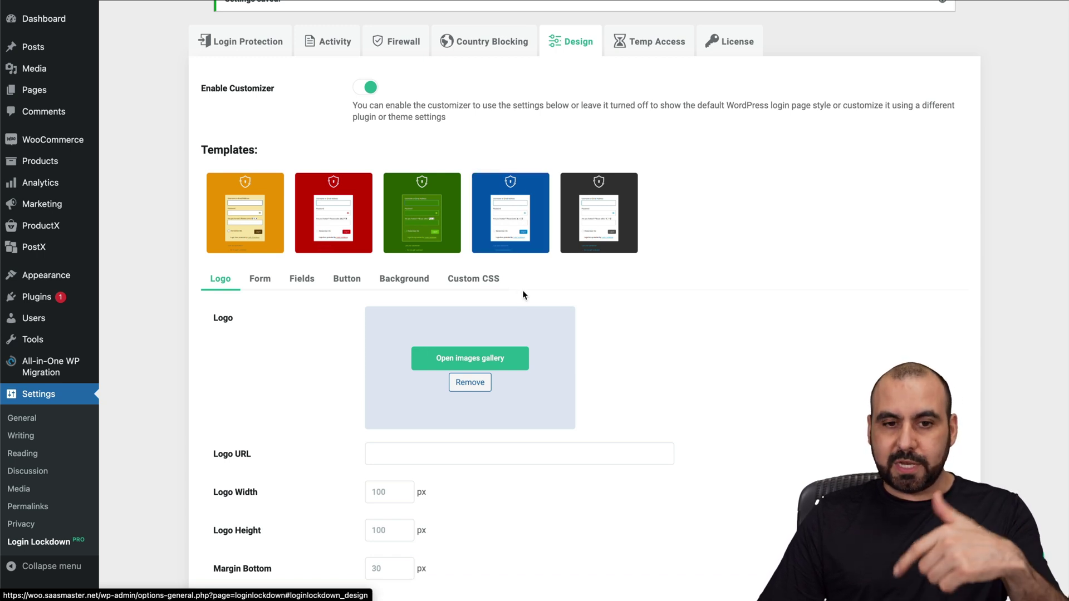
scroll(522, 295, down, 3)
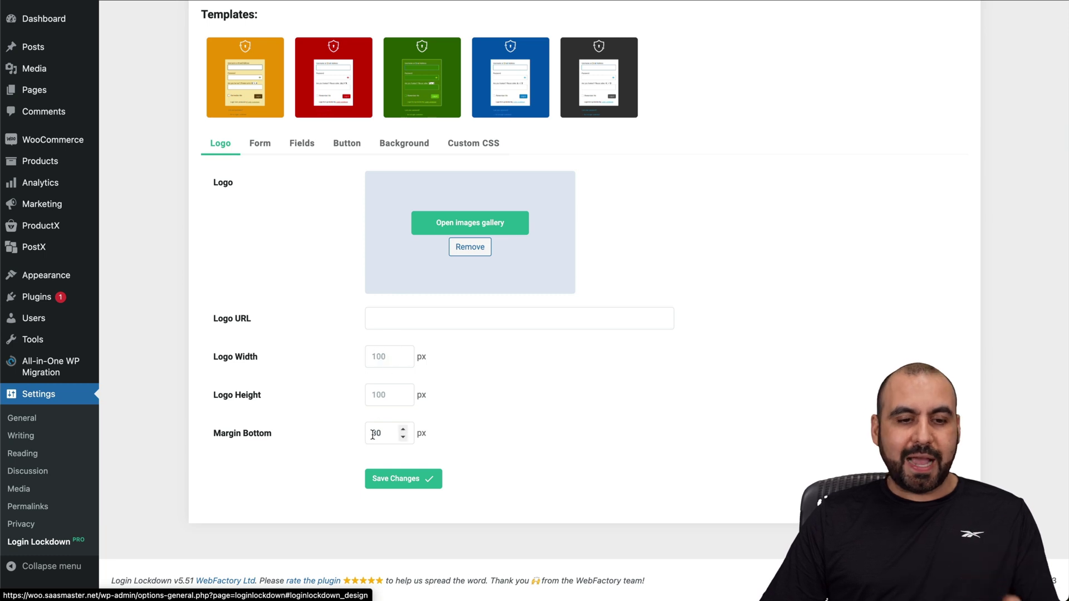
click(273, 148)
scroll(319, 328, down, 5)
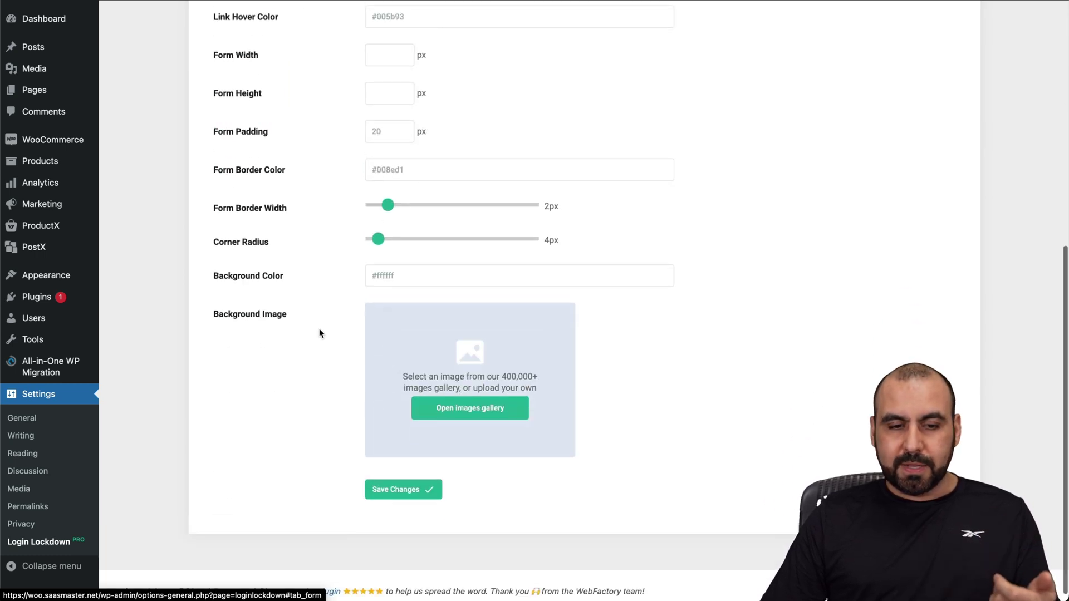
scroll(319, 328, up, 5)
Browse the Fields, Button, Background and Custom CSS design options, then show Temp Access
click(324, 152)
click(350, 150)
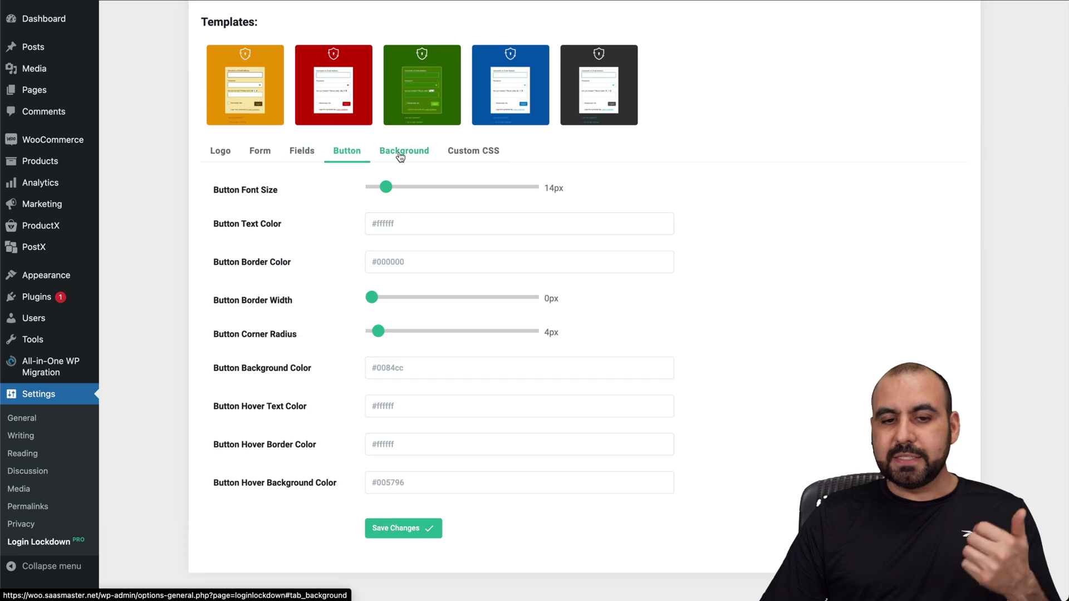
click(400, 149)
click(465, 227)
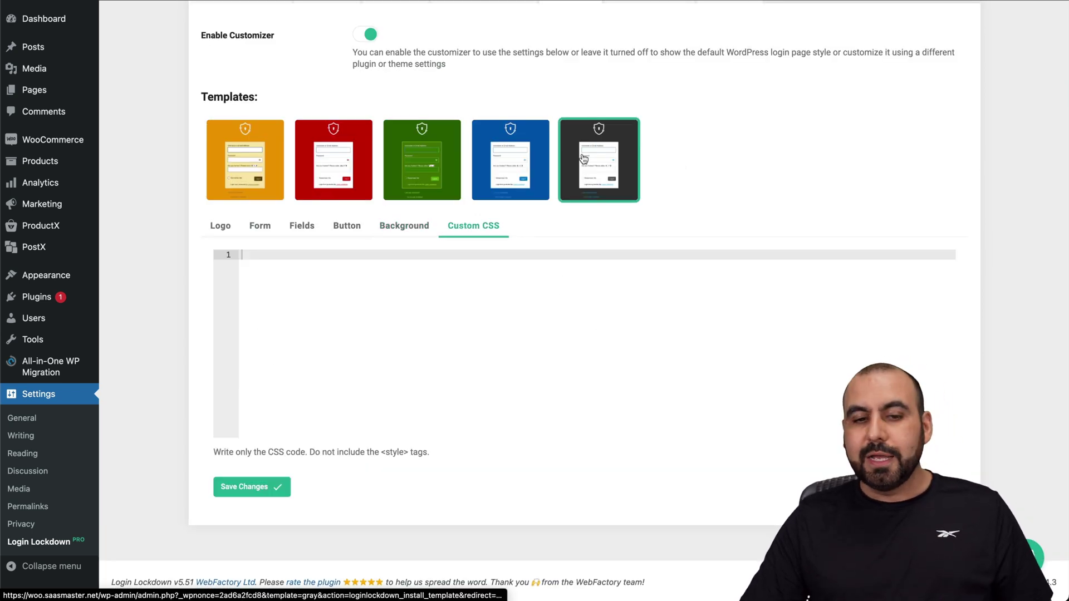
scroll(668, 195, up, 3)
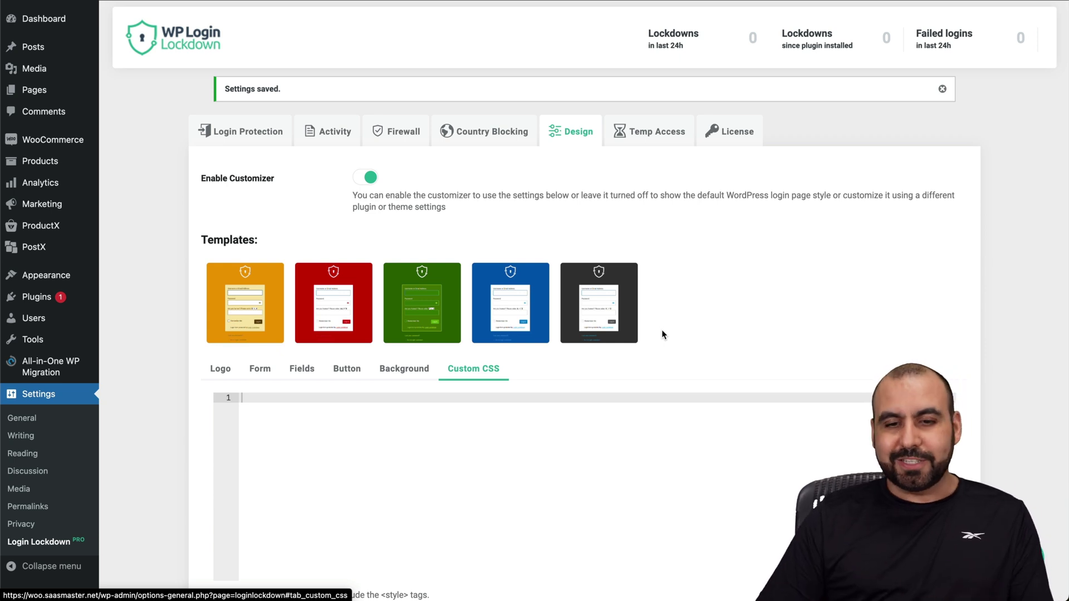
click(656, 148)
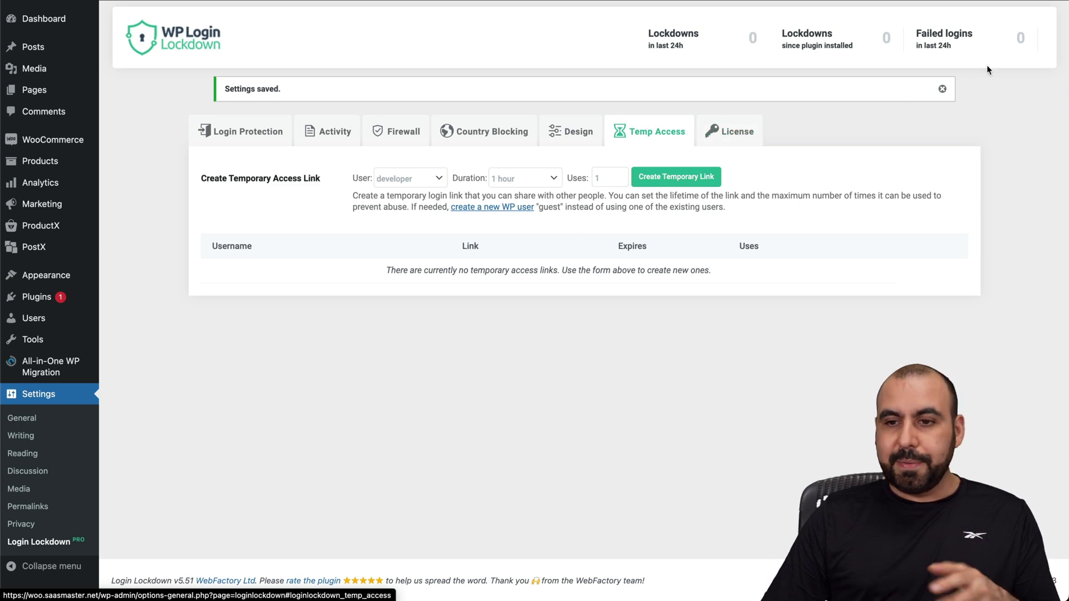
Log out of WordPress admin, then sign back in with the autofilled credentials
mouse_move(1021, 15)
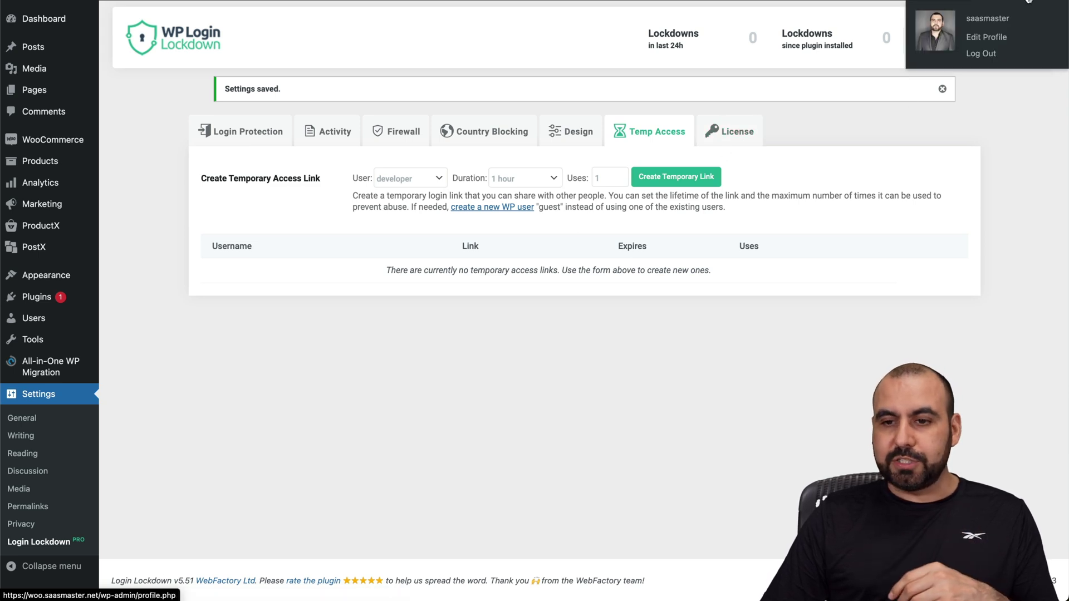
click(988, 53)
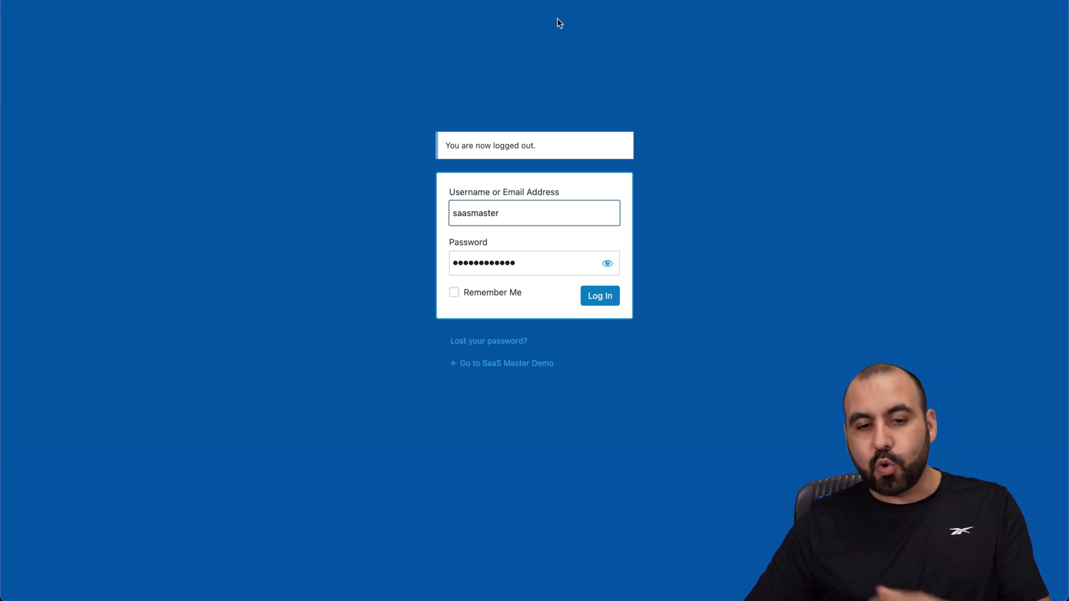
click(605, 301)
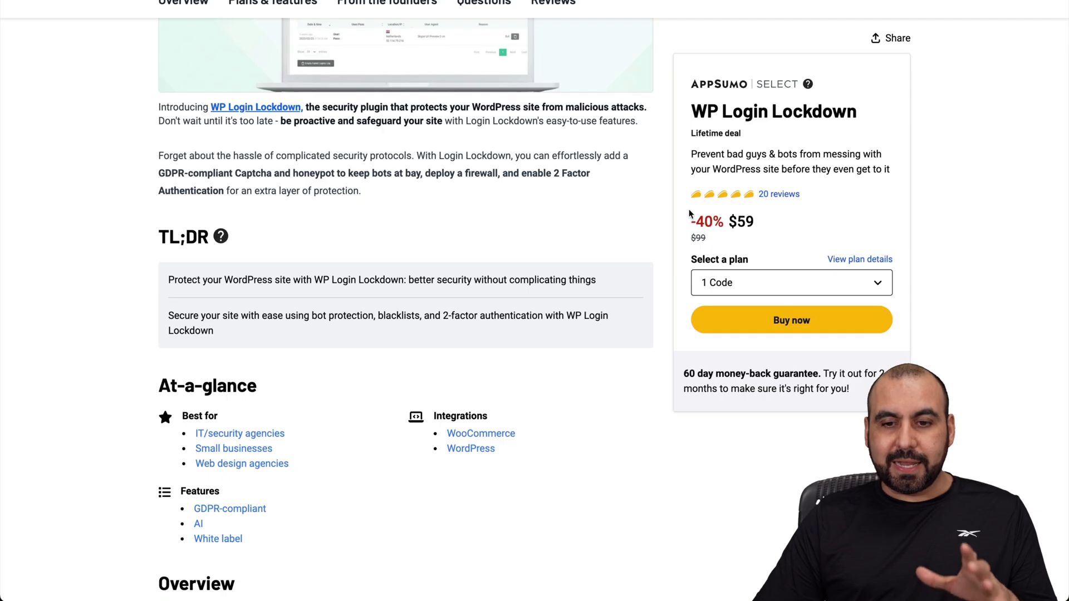
Scroll up the AppSumo WP Login Lockdown deal page to the $59 1 Code plan
scroll(667, 228, up, 5)
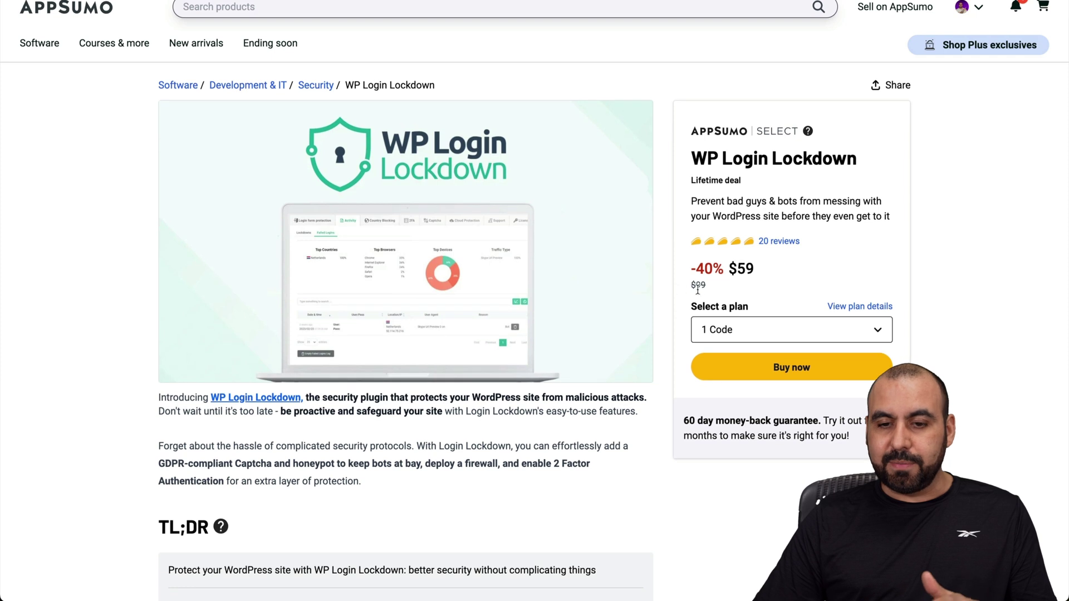